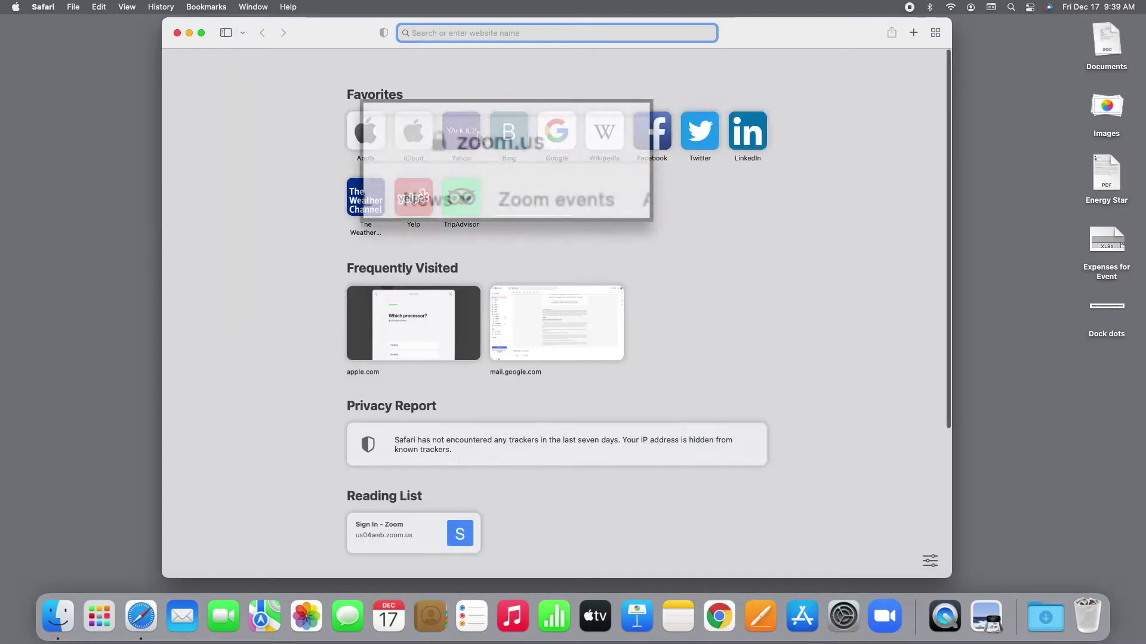
# Step: Load zoom.us in Safari, look at the Resources menu, then close the browser
pyautogui.write('zoom.us')
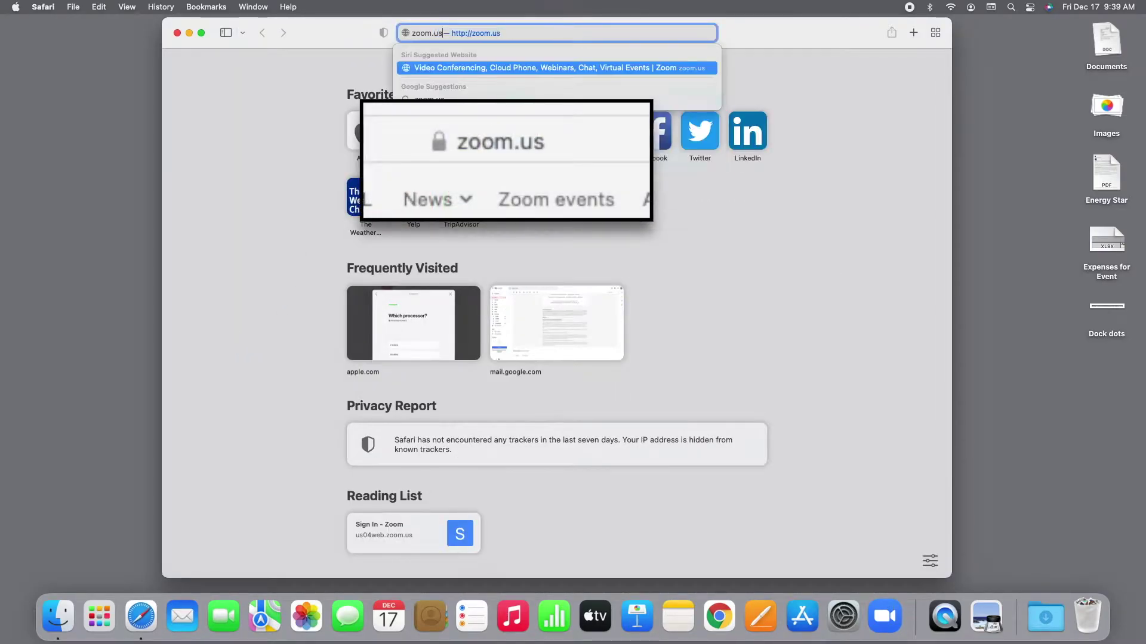
pyautogui.press('Return')
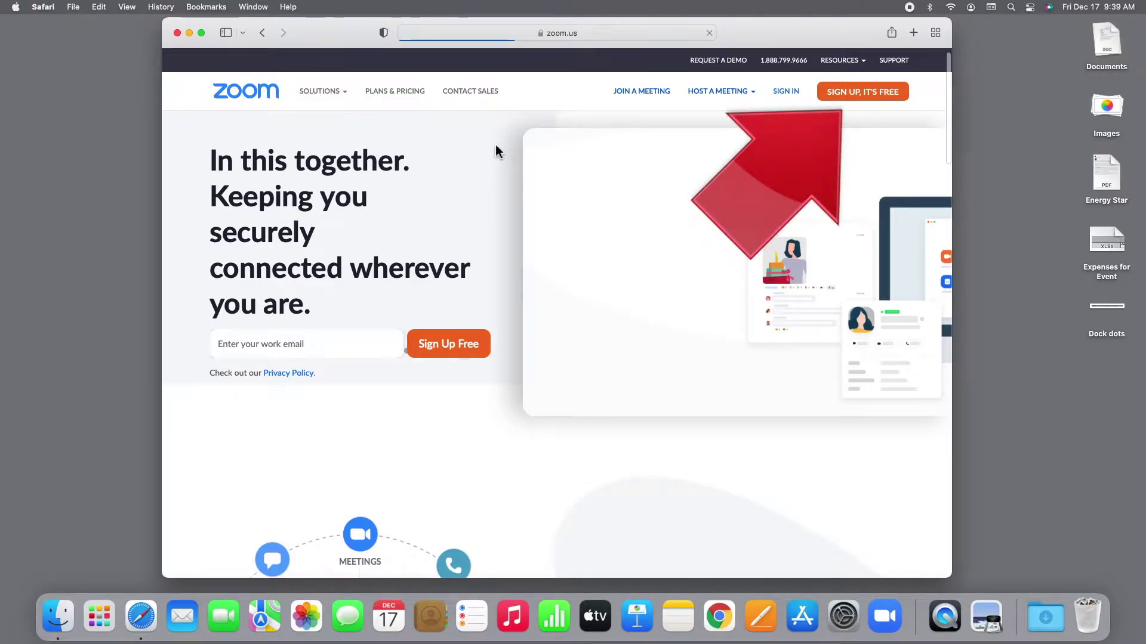
pyautogui.moveTo(842, 63)
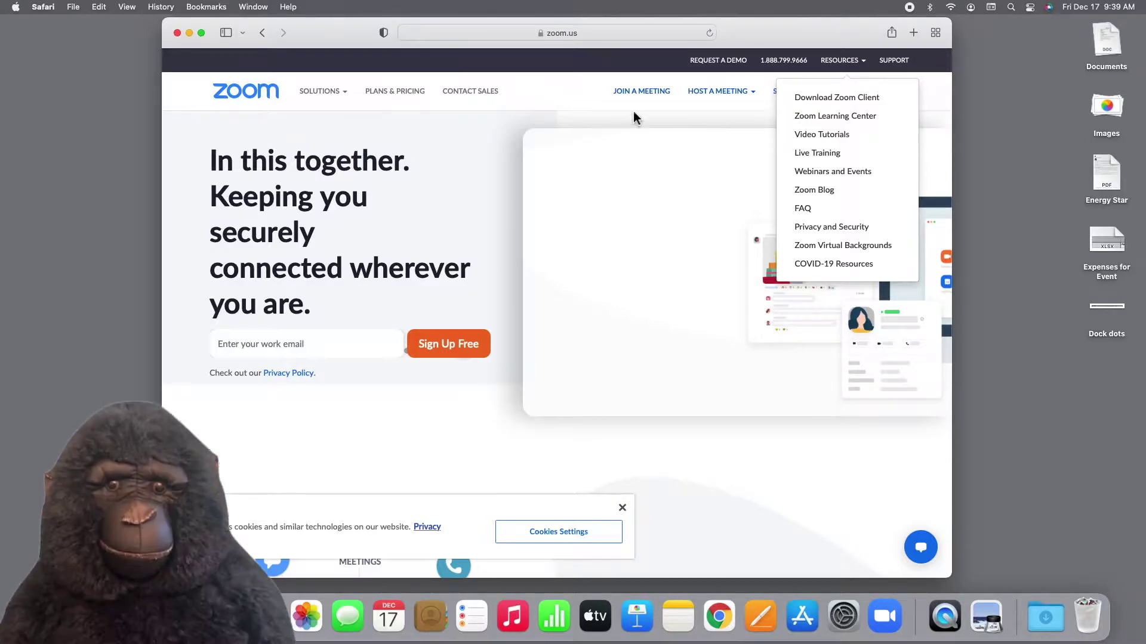
pyautogui.click(177, 33)
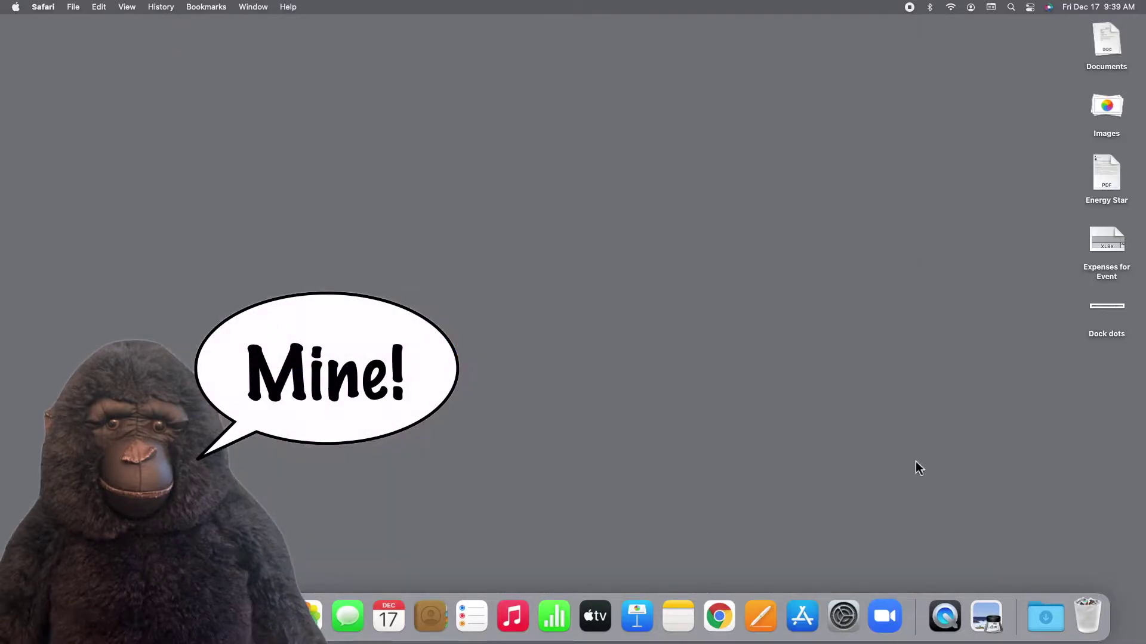
# Step: Launch Zoom and sign in with the account e-mail address and password
pyautogui.click(882, 612)
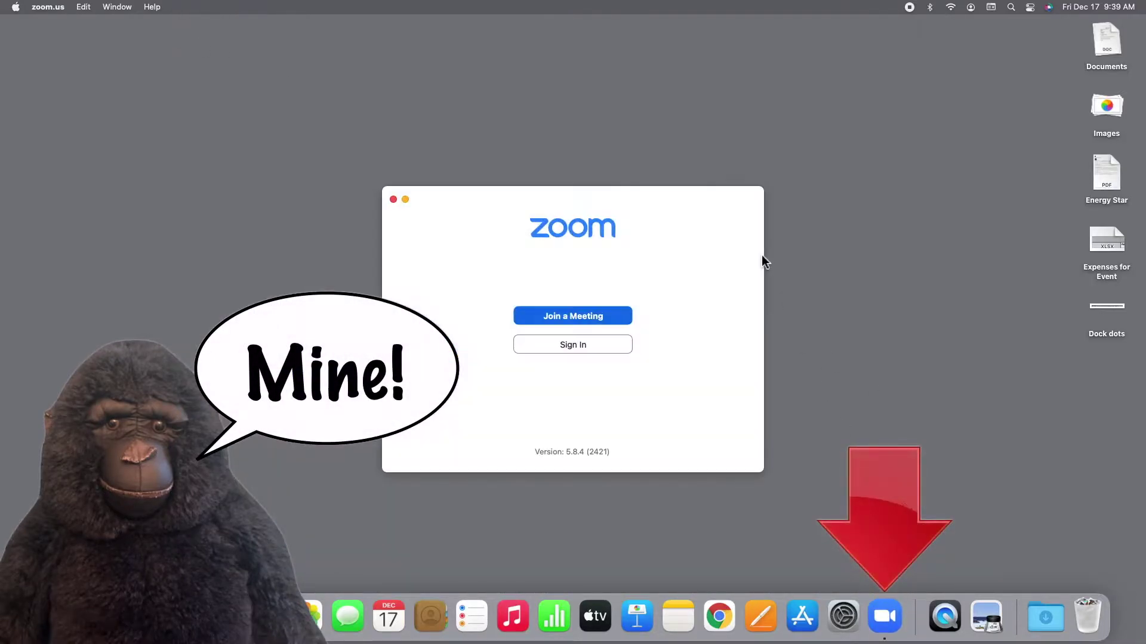
pyautogui.click(619, 348)
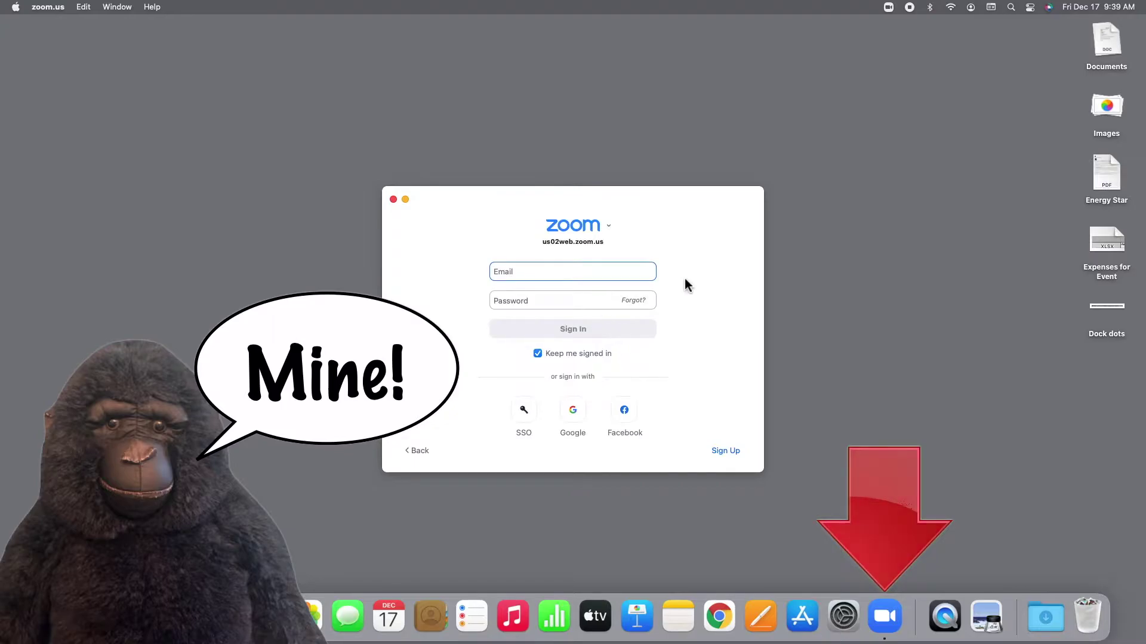
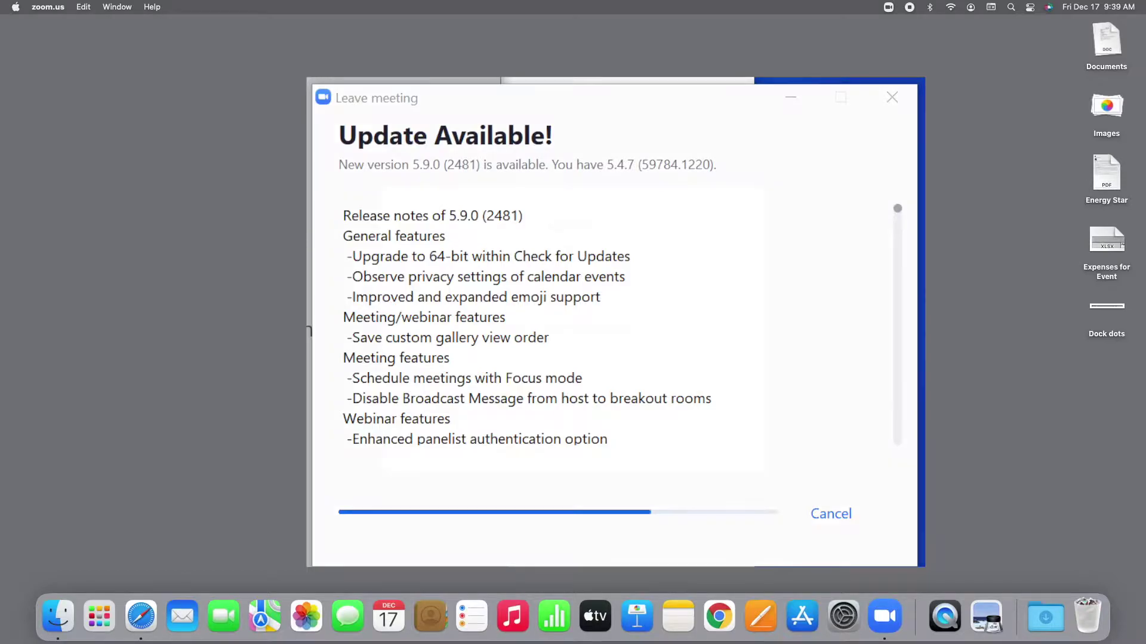
pyautogui.press('Tab')
pyautogui.write('••••••••')
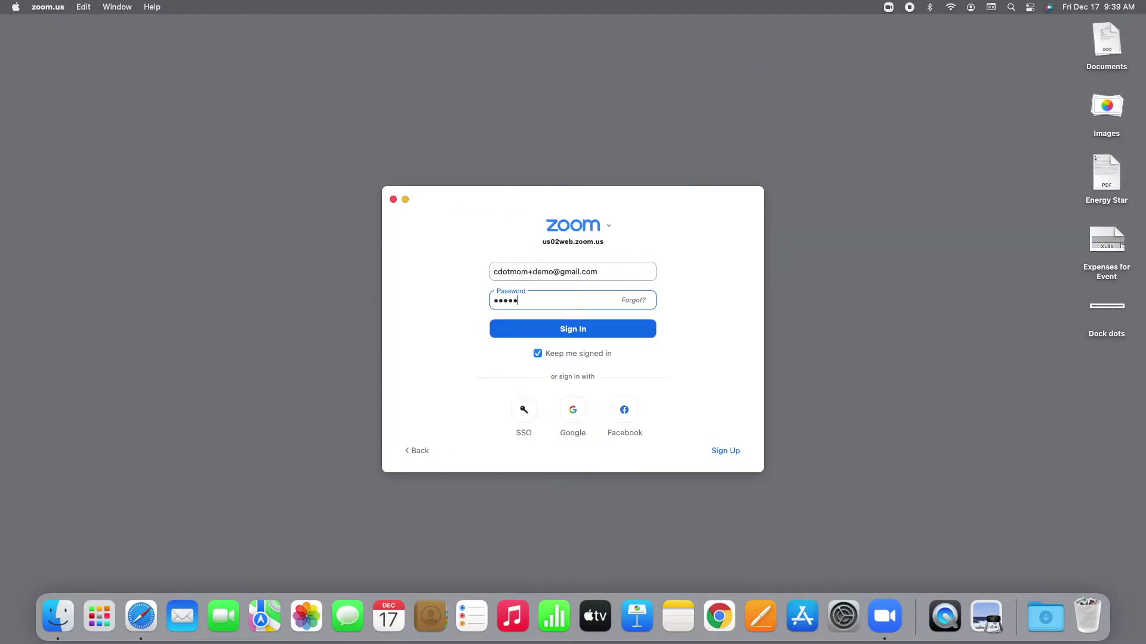
pyautogui.press('Return')
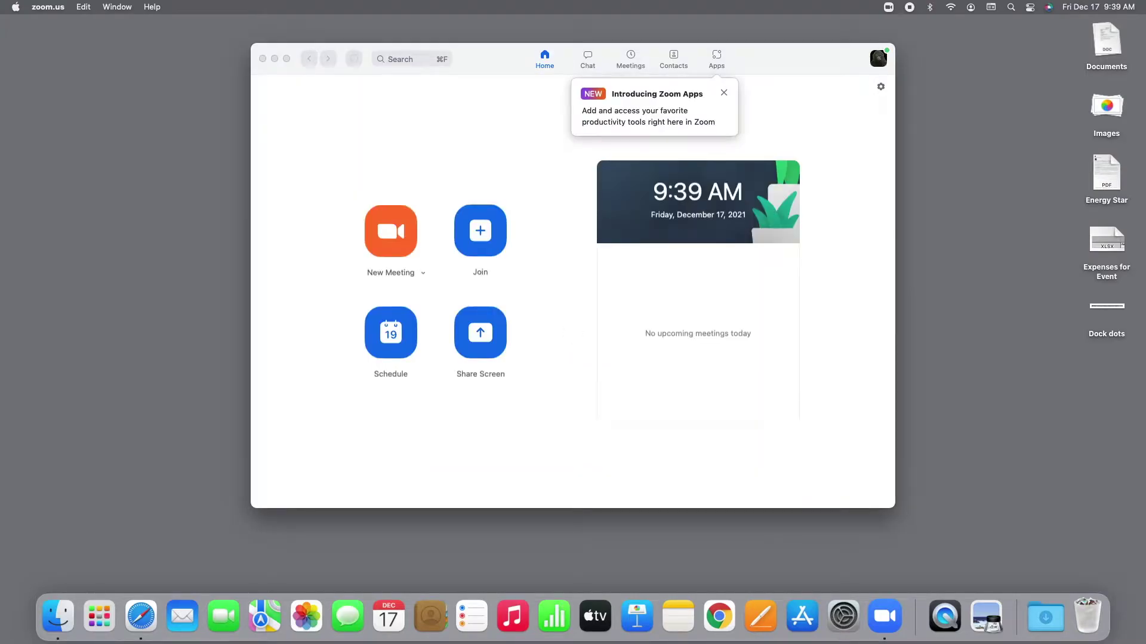
# Step: Dismiss the Zoom Apps notice, open General settings, and choose View More Settings
pyautogui.click(725, 94)
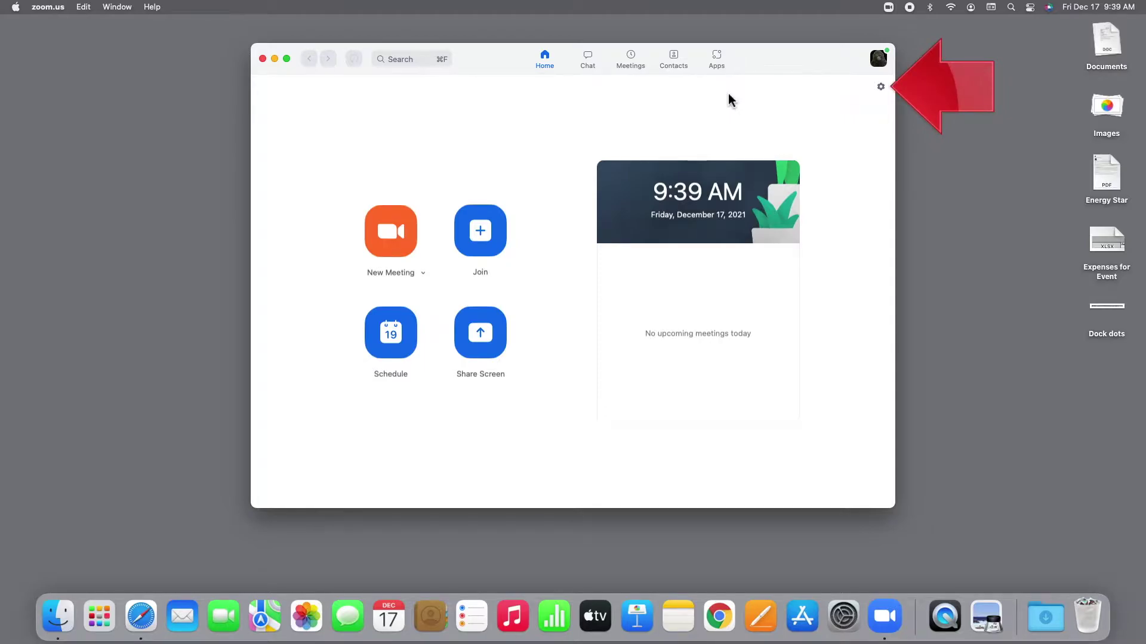
pyautogui.click(880, 87)
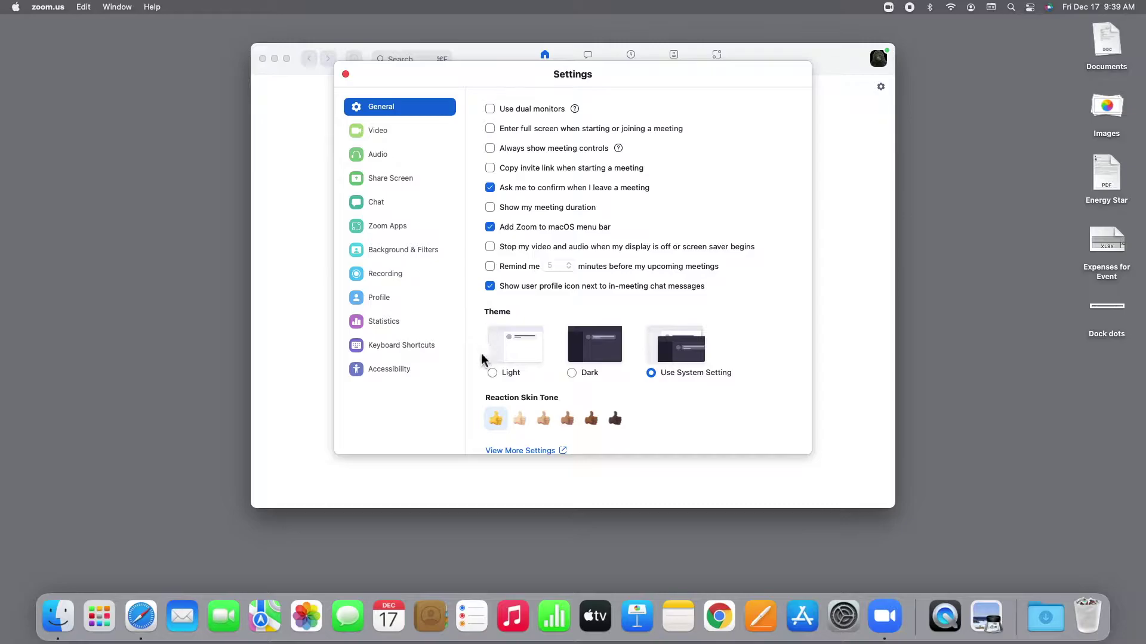
pyautogui.click(521, 451)
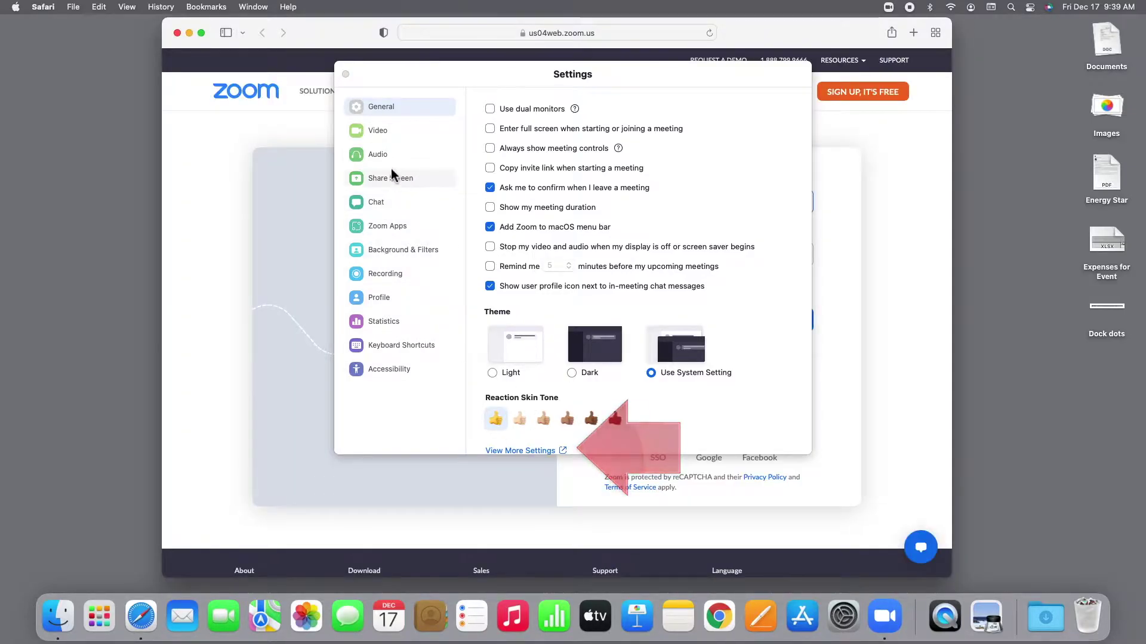
# Step: Sign in to the Zoom web portal with the account e-mail and password
pyautogui.click(345, 75)
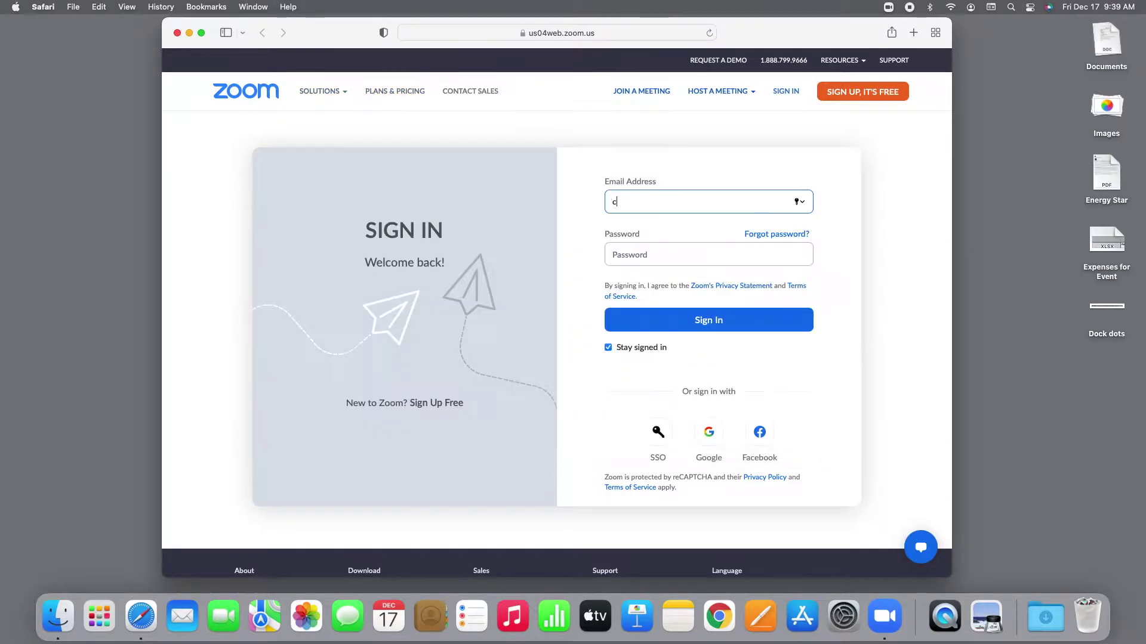
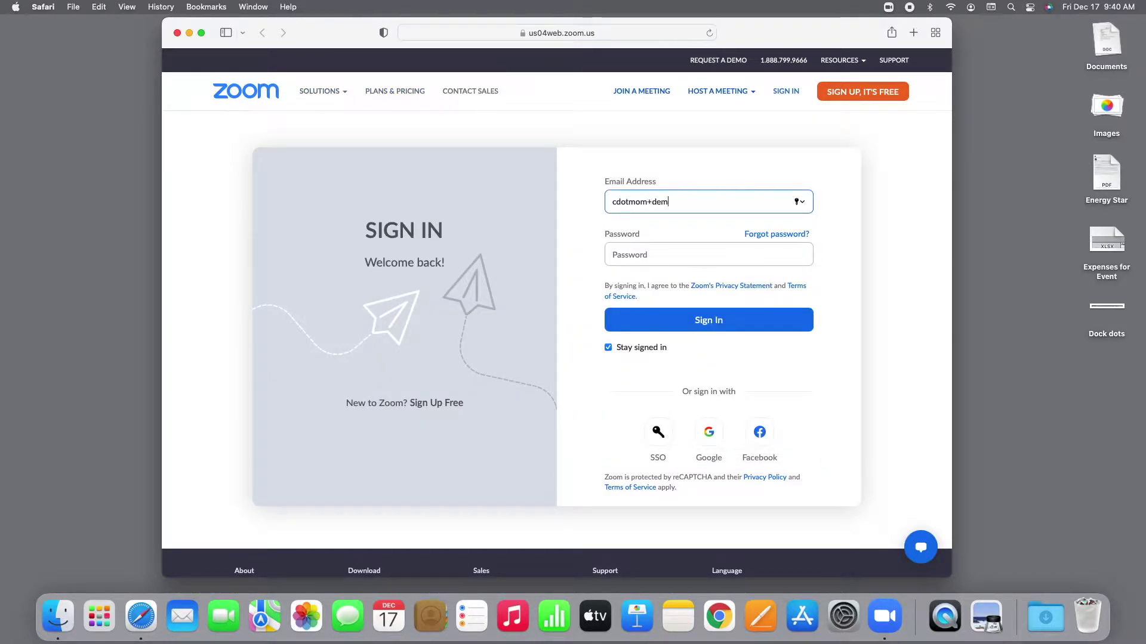
pyautogui.press('Tab')
pyautogui.write('•••••')
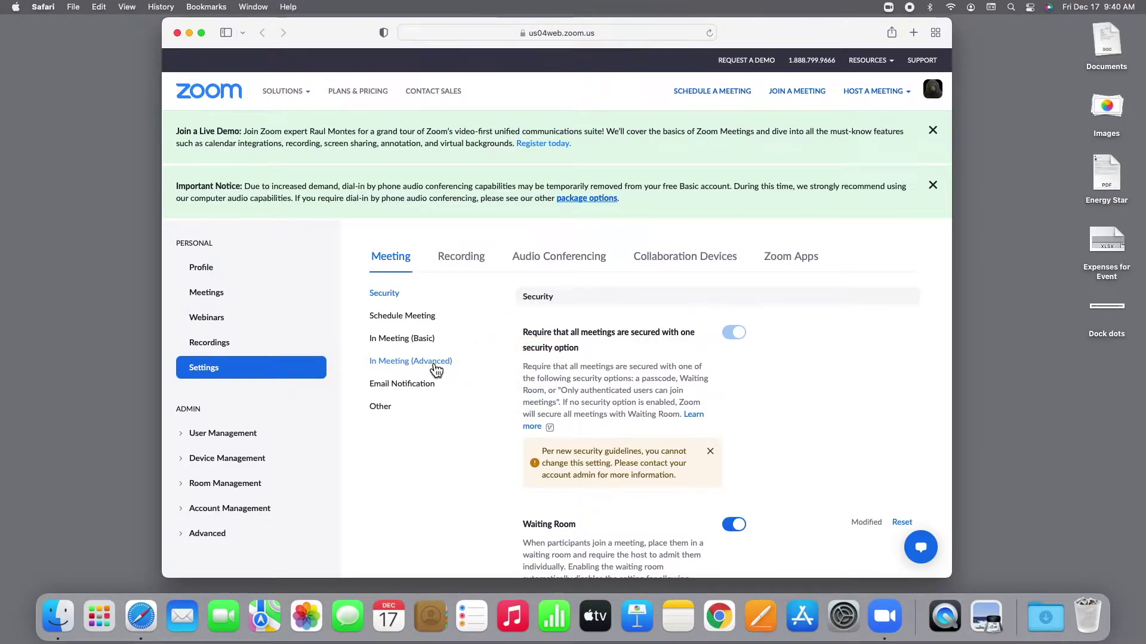
pyautogui.click(434, 362)
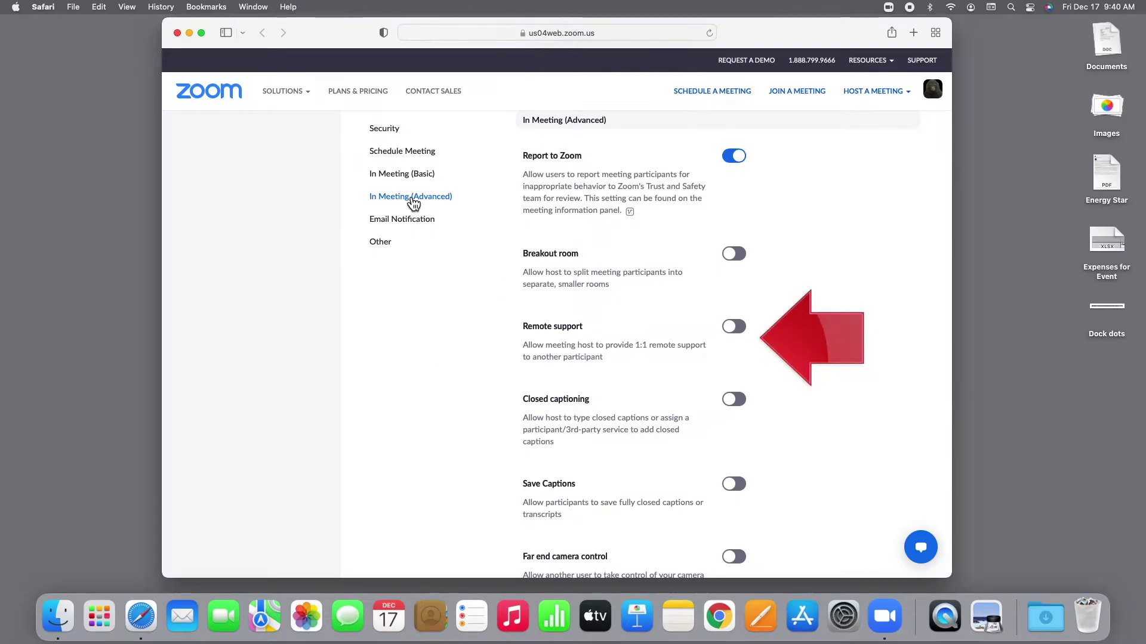
# Step: Switch on Remote support in the In Meeting (Advanced) settings and close Safari
pyautogui.click(736, 328)
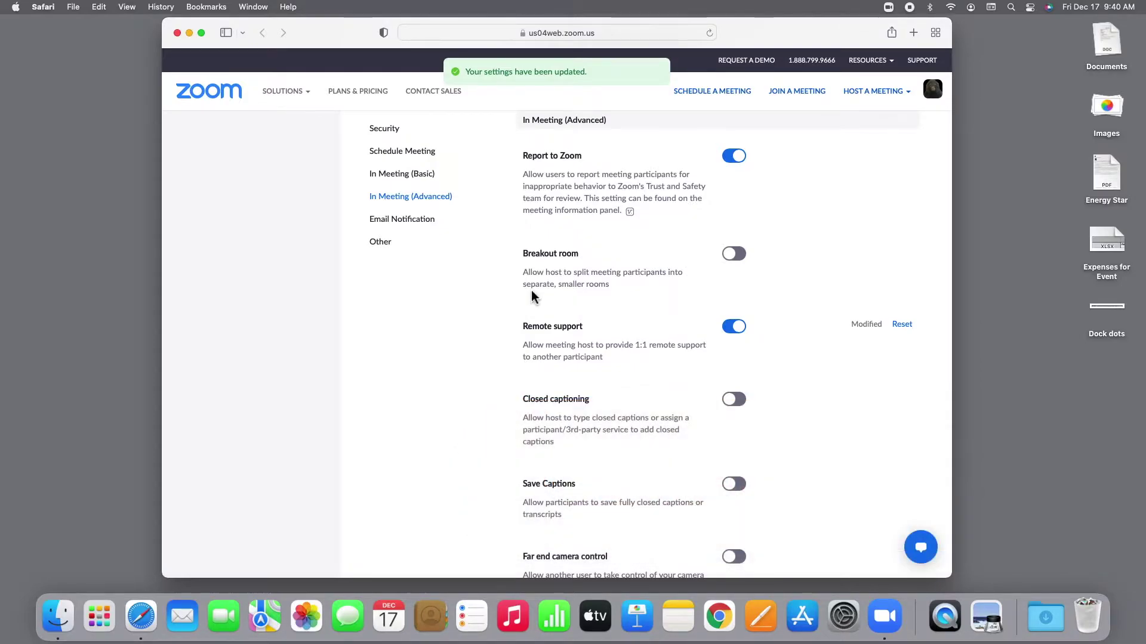
pyautogui.click(177, 33)
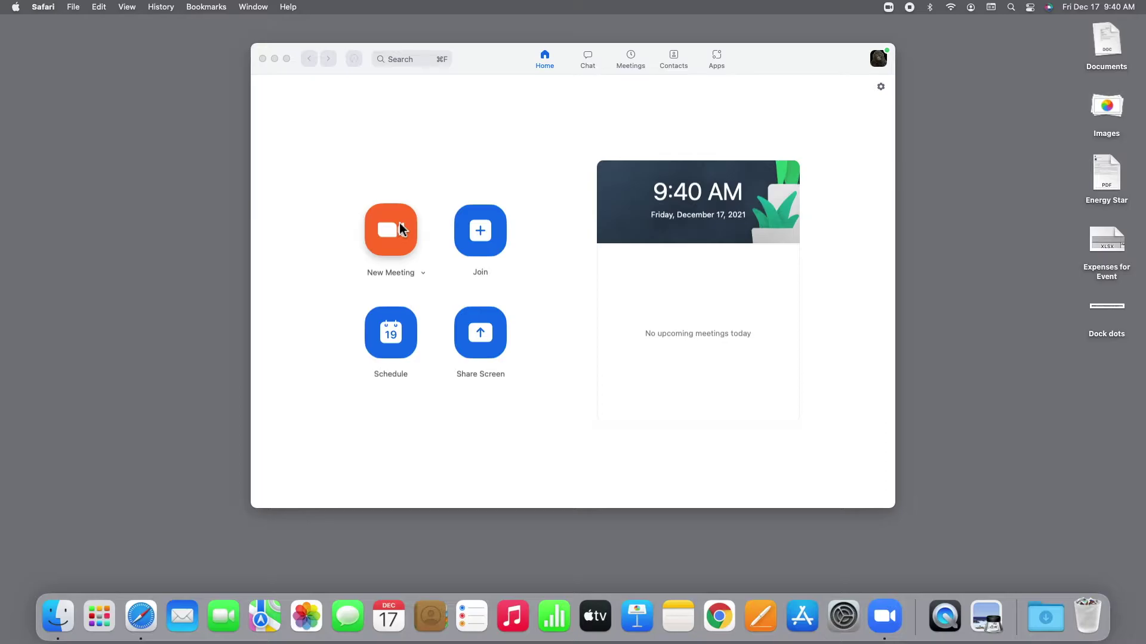
# Step: Start a new meeting, skip the audio prompt, and show the meeting ID and passcode
pyautogui.click(401, 229)
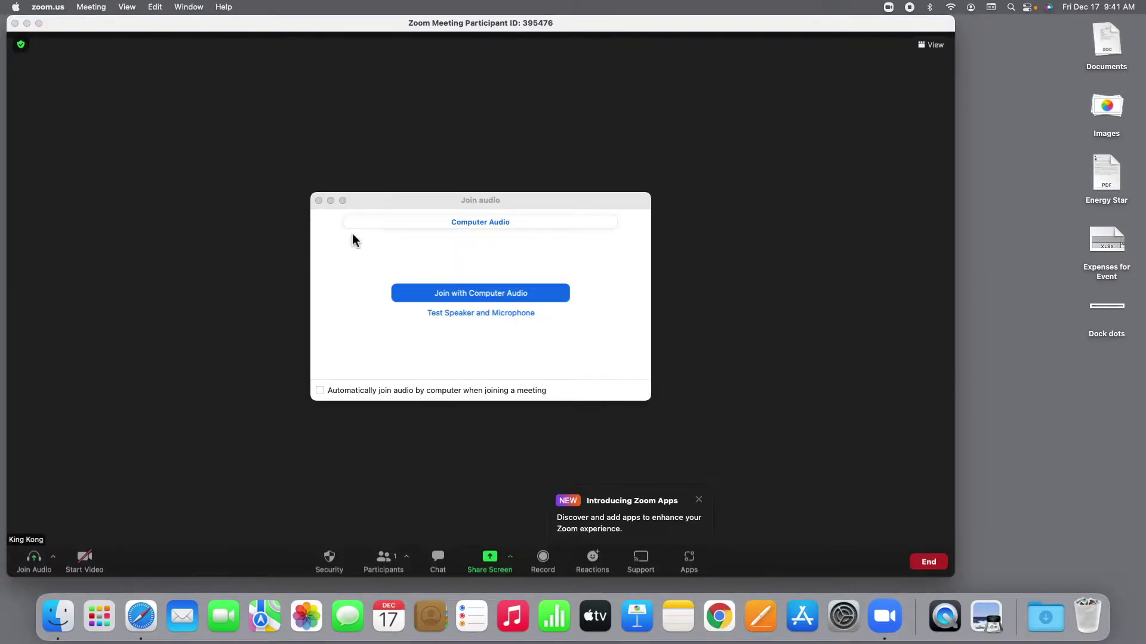
pyautogui.press('Escape')
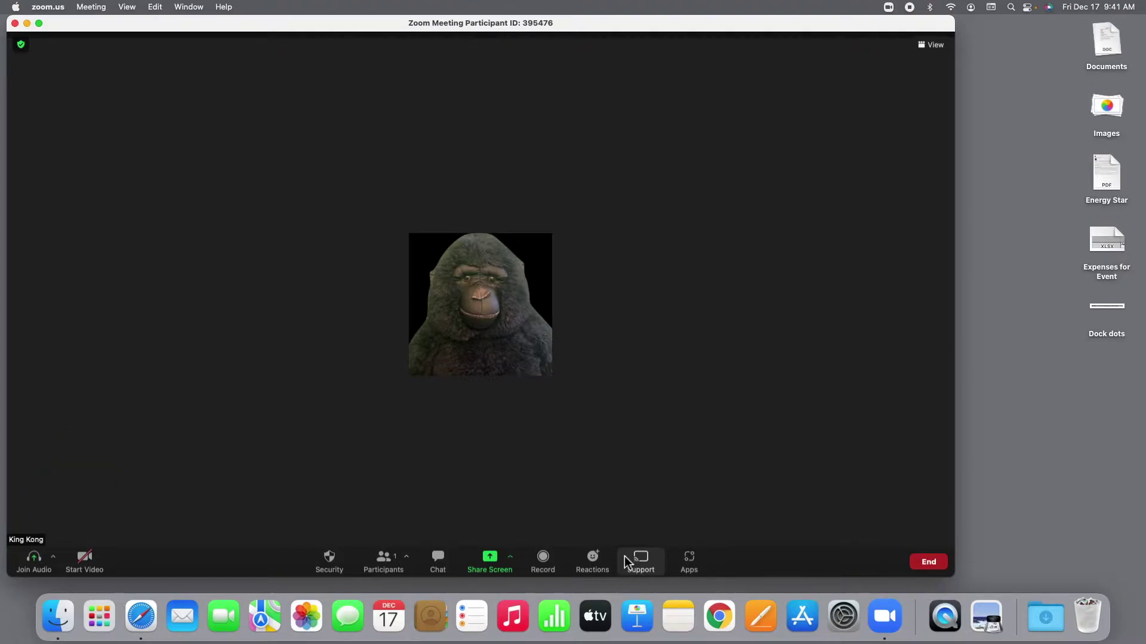
pyautogui.click(21, 45)
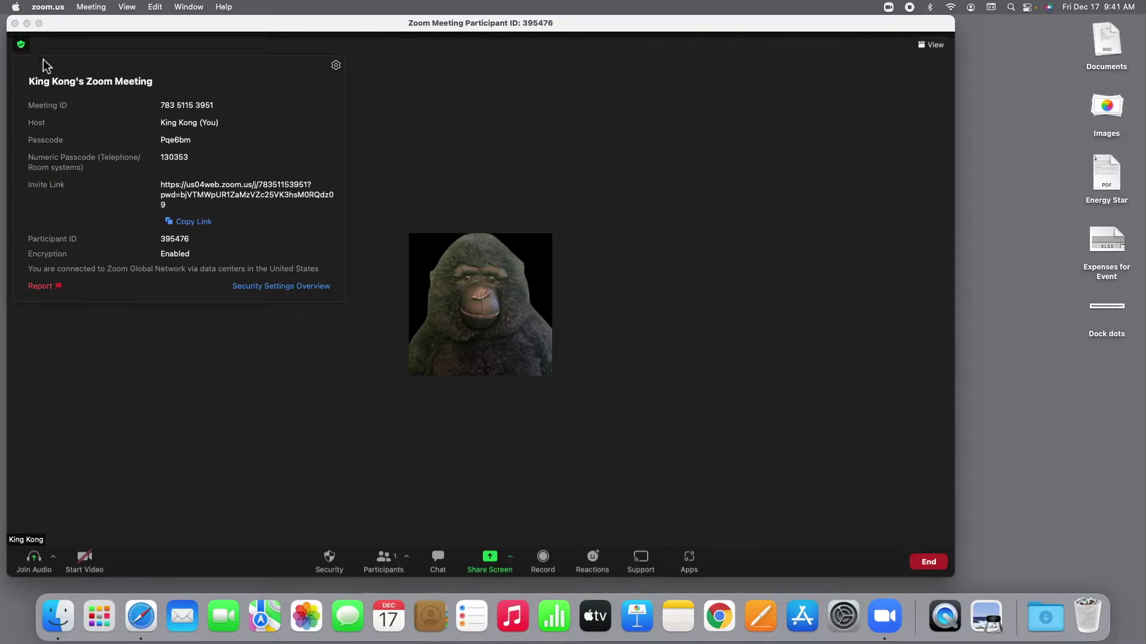
# Step: Copy the meeting's invite link and close the meeting information panel
pyautogui.click(198, 224)
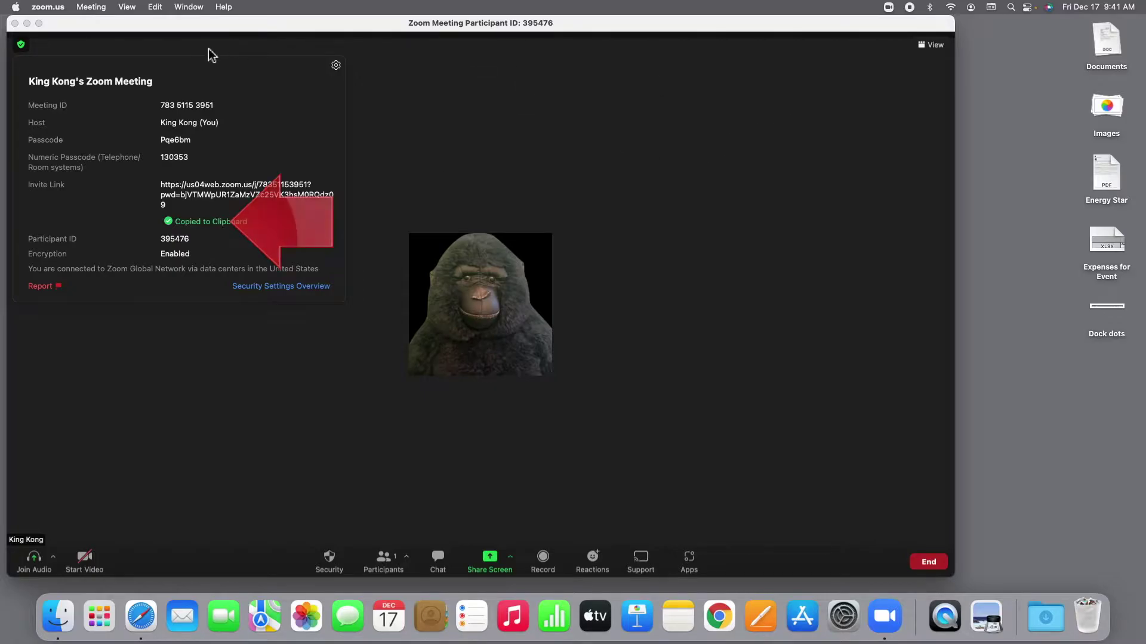
pyautogui.click(683, 169)
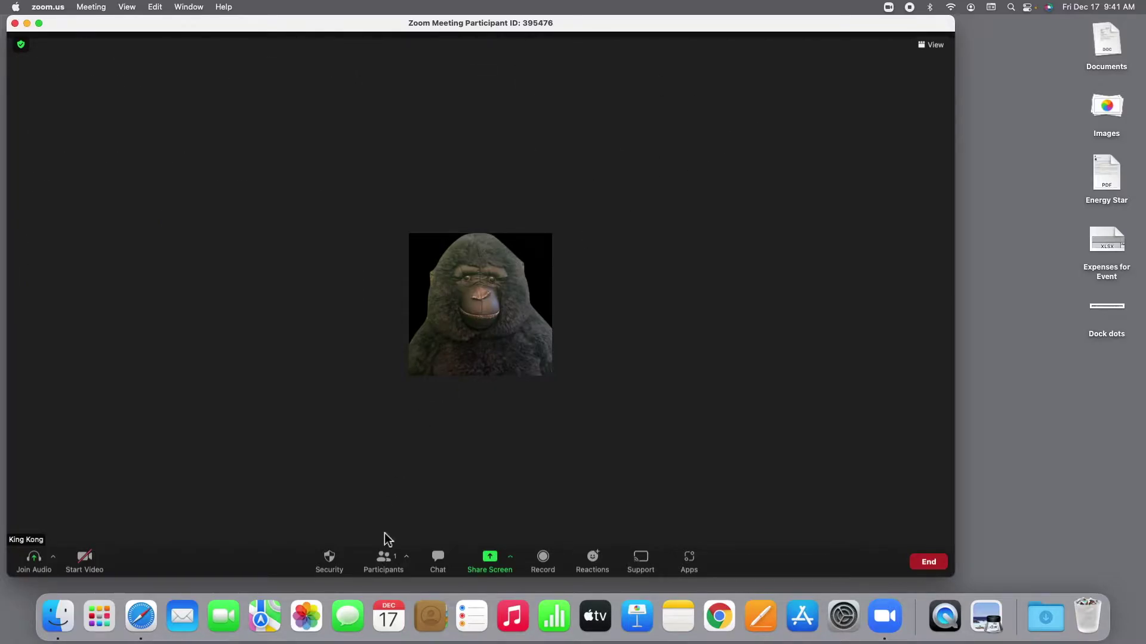
pyautogui.click(182, 614)
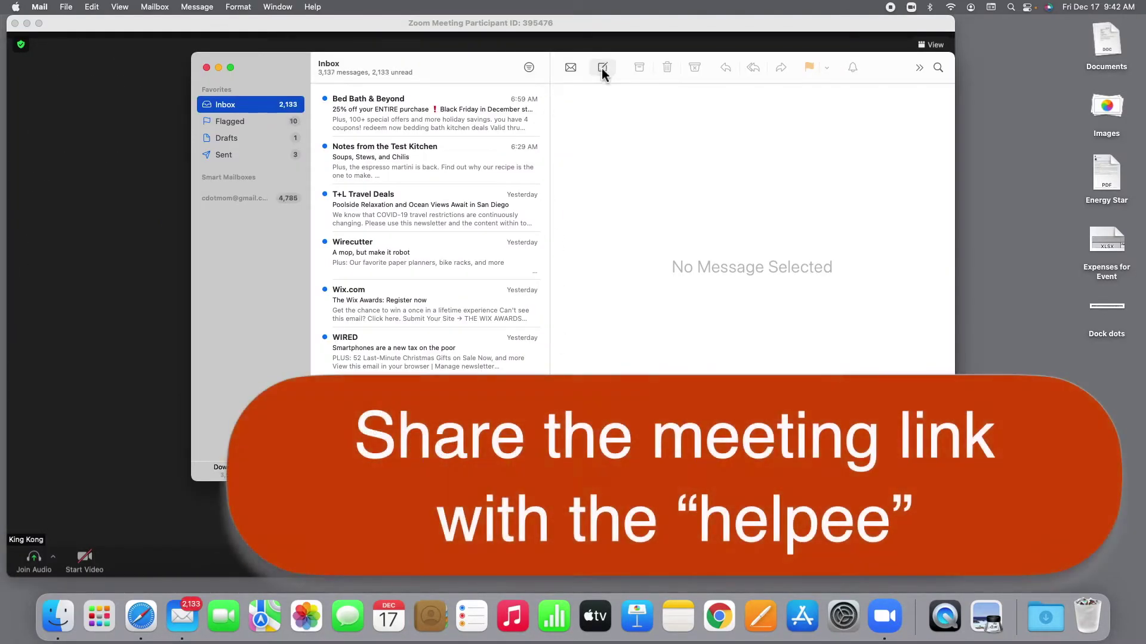
# Step: Email the helpee 'Please join my meeting' with the pasted invite link, then close Mail
pyautogui.click(601, 68)
pyautogui.write('cd')
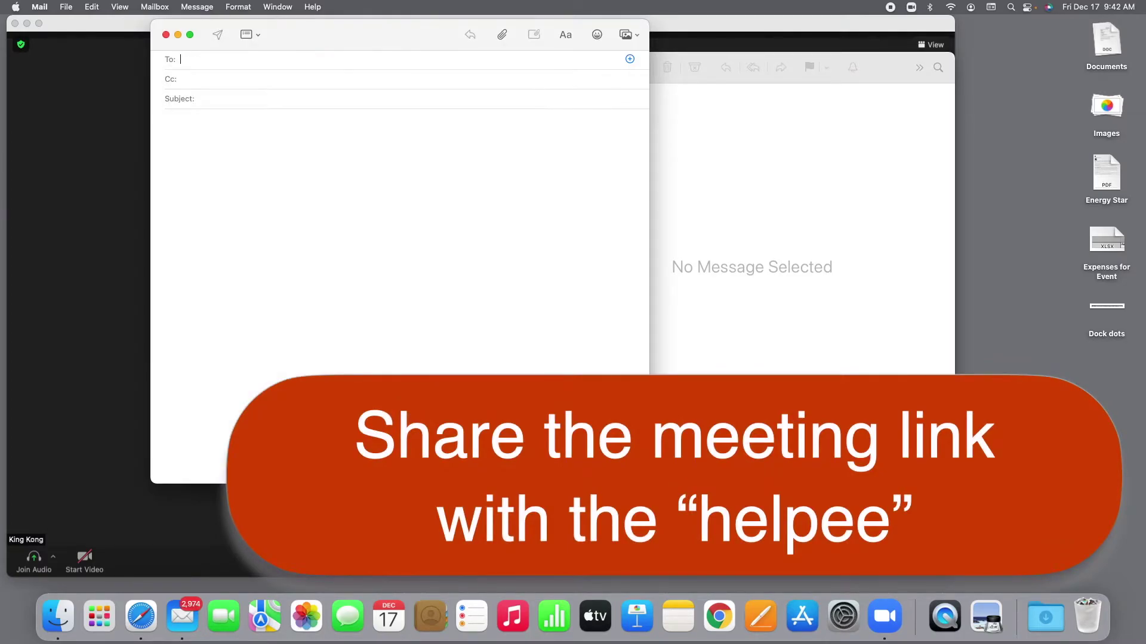
pyautogui.press('Return')
pyautogui.press('Tab')
pyautogui.press('Tab')
pyautogui.write('Ple')
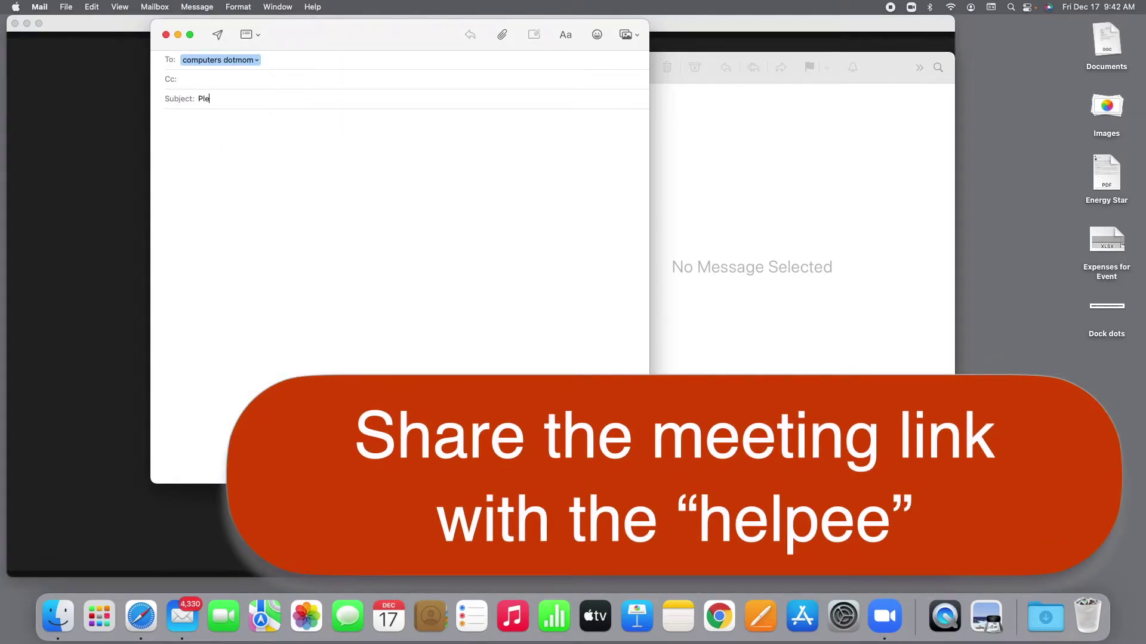
pyautogui.write('ase join my meeting')
pyautogui.press('Tab')
pyautogui.press('super+v')
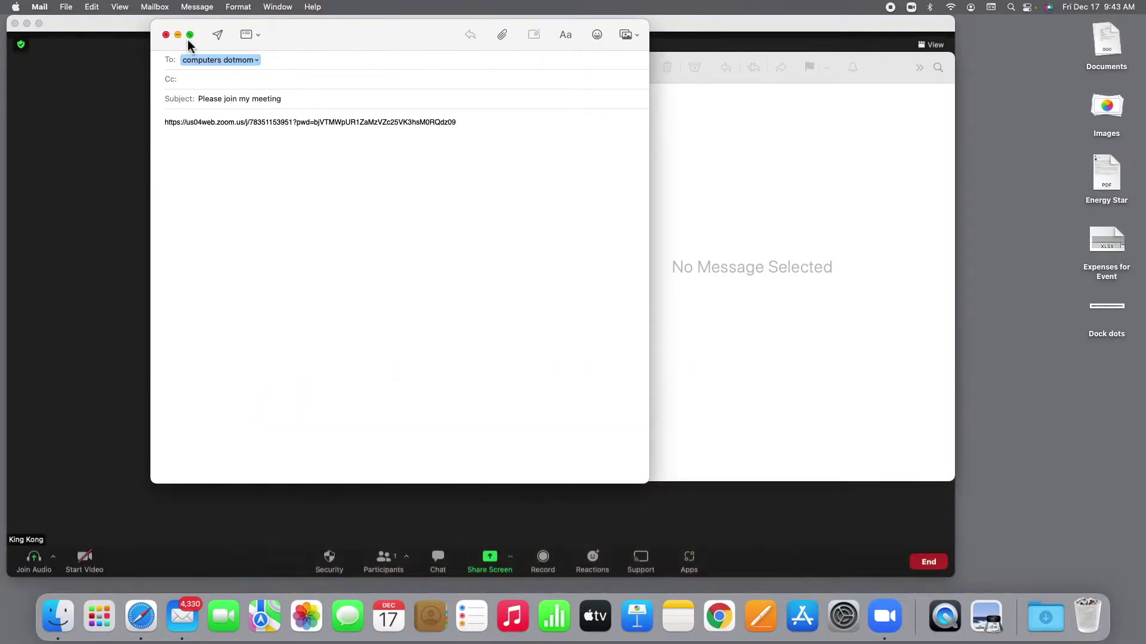
pyautogui.click(217, 36)
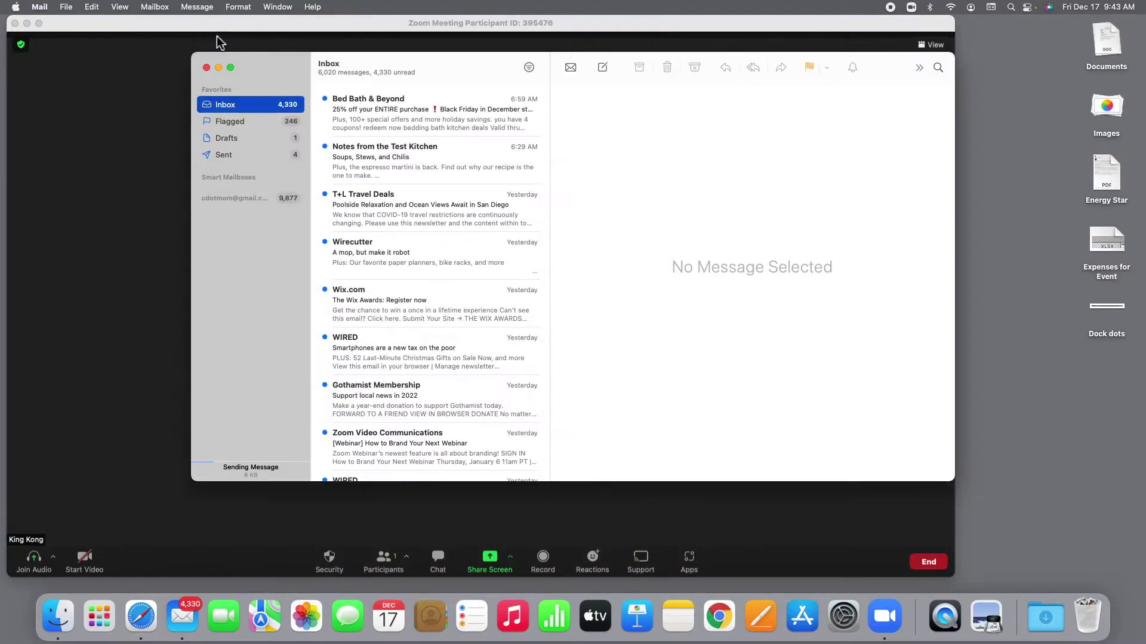
pyautogui.click(207, 68)
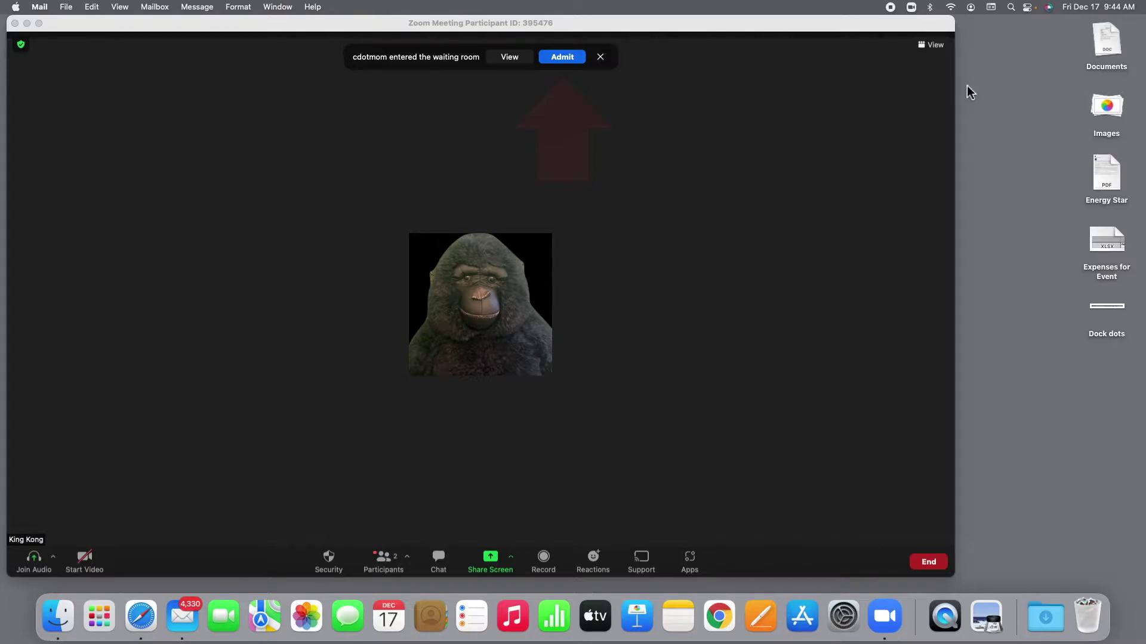
# Step: Admit the waiting participant into the meeting from the waiting-room notification
pyautogui.click(567, 59)
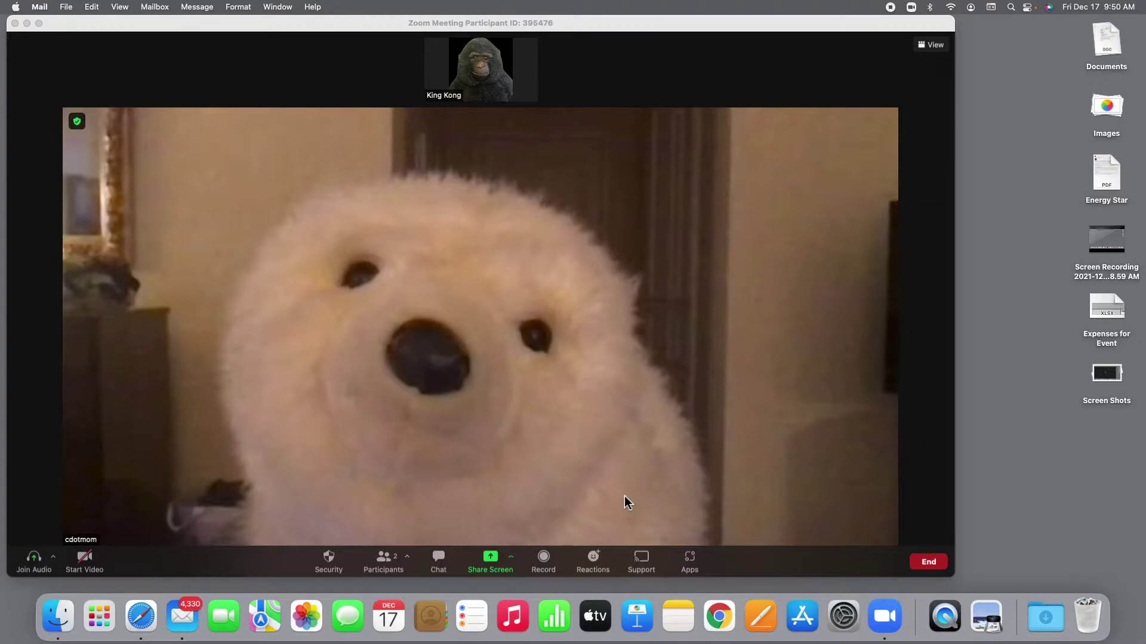
pyautogui.click(641, 559)
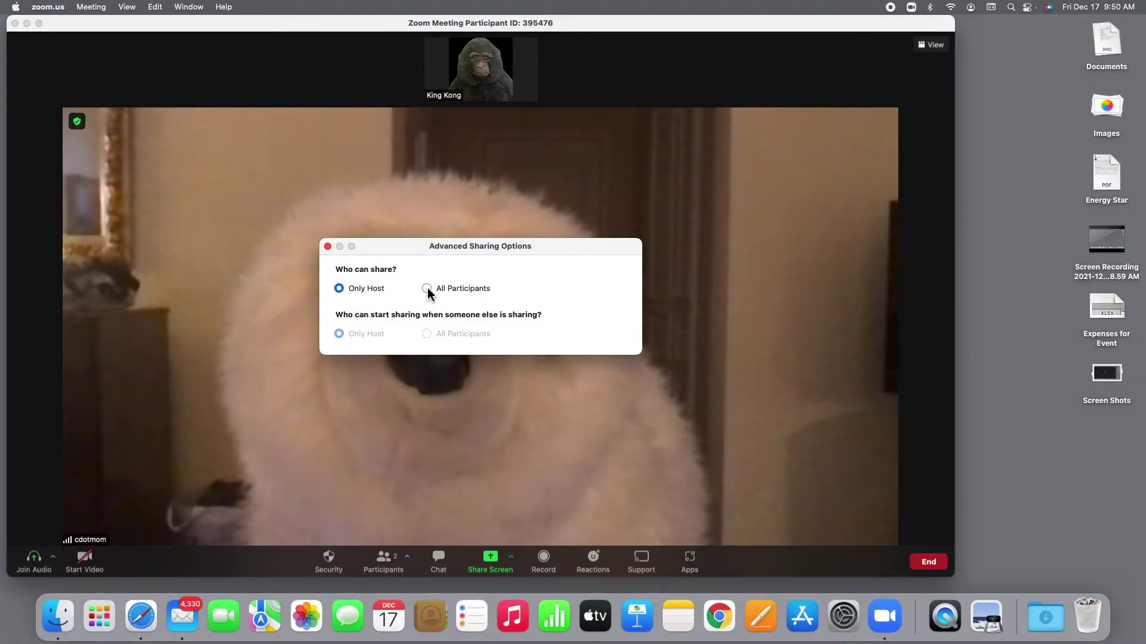
# Step: Set Who can share to All Participants and close Advanced Sharing Options
pyautogui.click(427, 289)
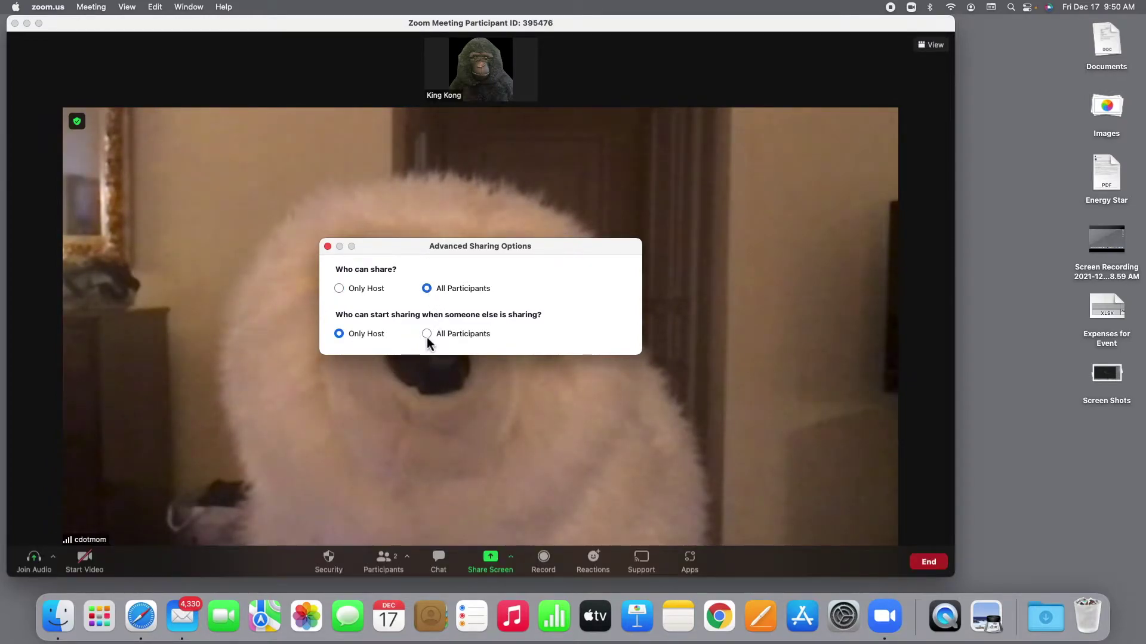
pyautogui.click(328, 247)
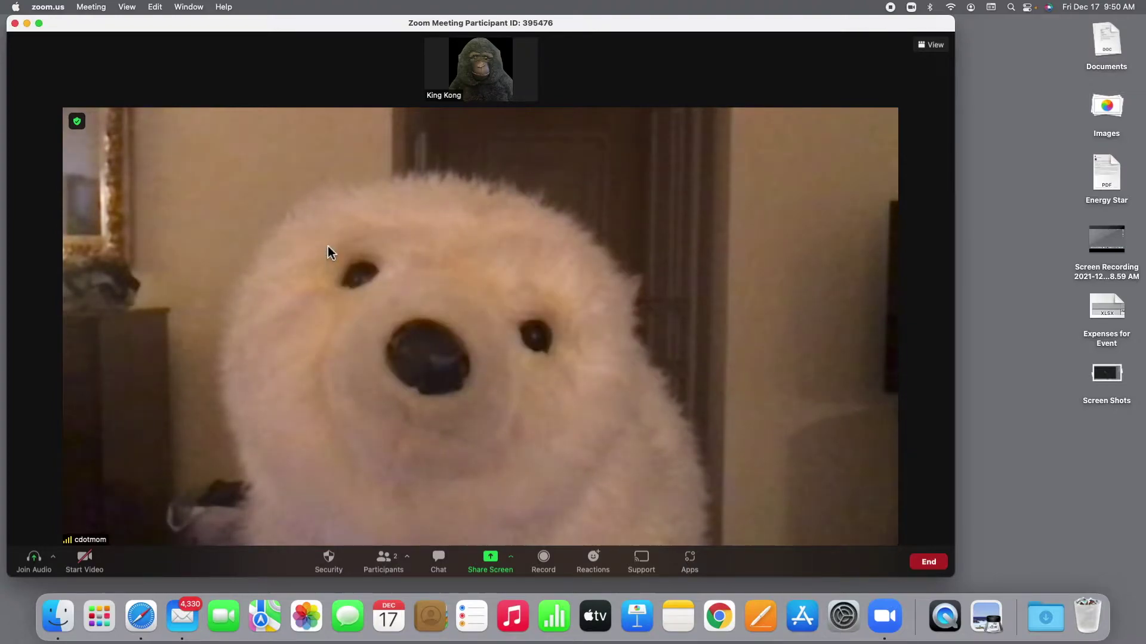
# Step: Request desktop control via Support and, once approved, take control of the participant's shared screen
pyautogui.click(641, 560)
pyautogui.click(661, 497)
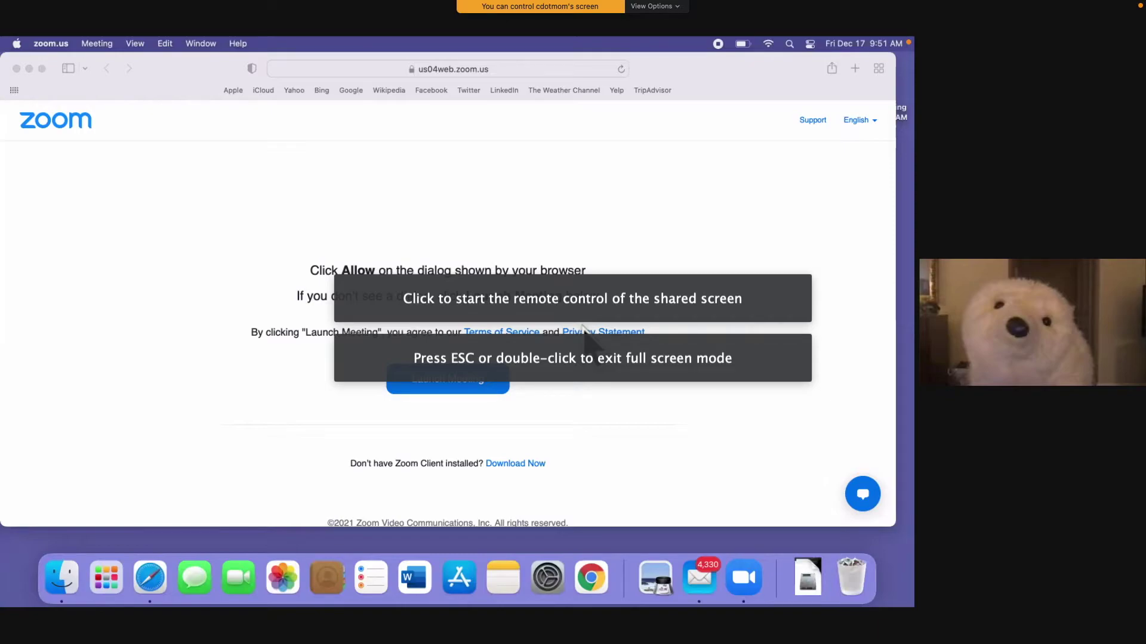
pyautogui.click(583, 327)
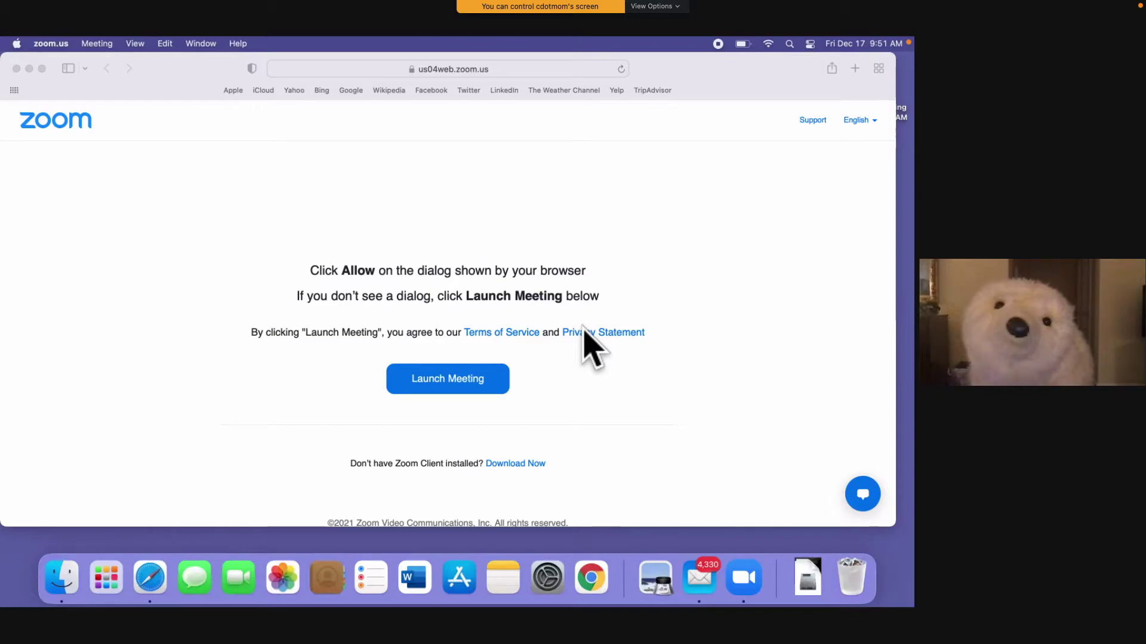
# Step: Close the remote Mac's Safari window and then its Mail window
pyautogui.click(16, 70)
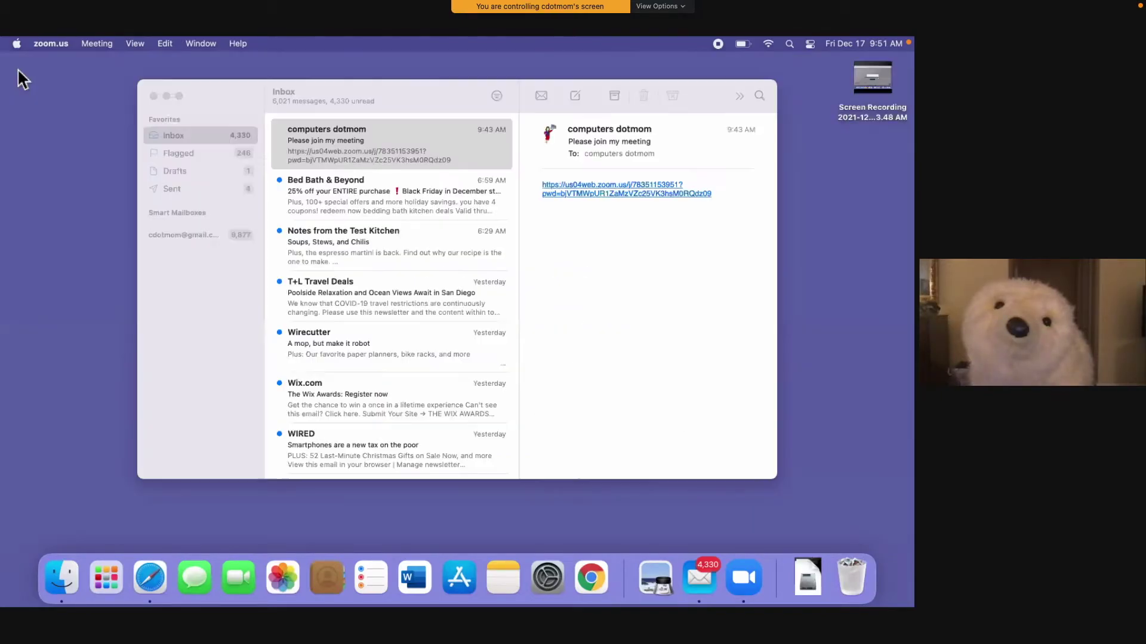
pyautogui.click(153, 96)
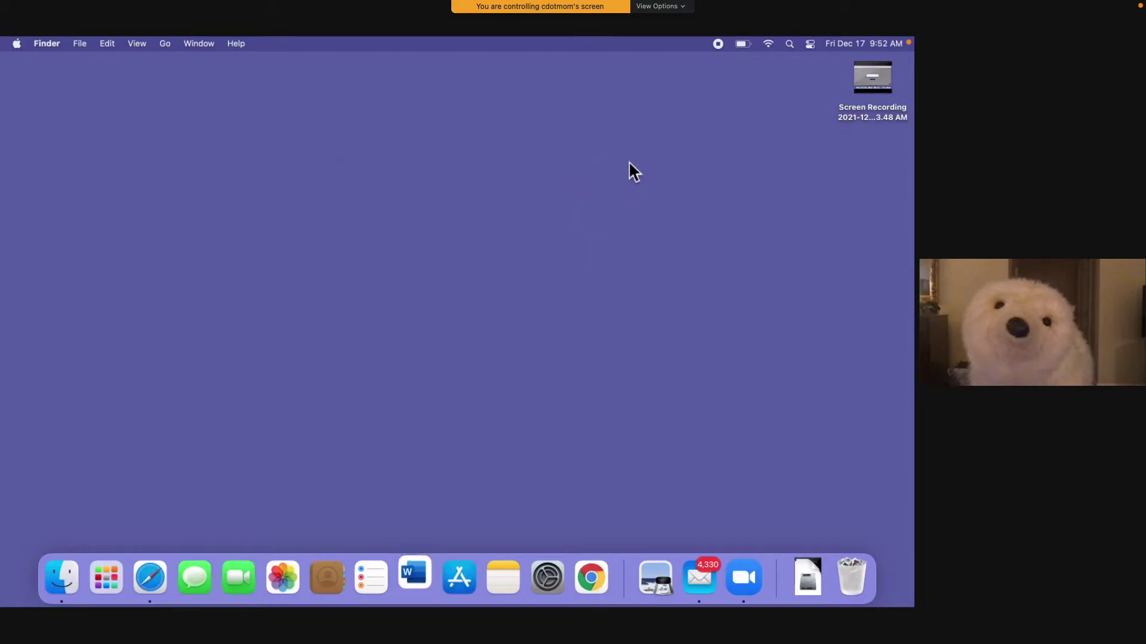
# Step: Choose Stop Remote Support from the shared screen's View Options menu
pyautogui.click(659, 6)
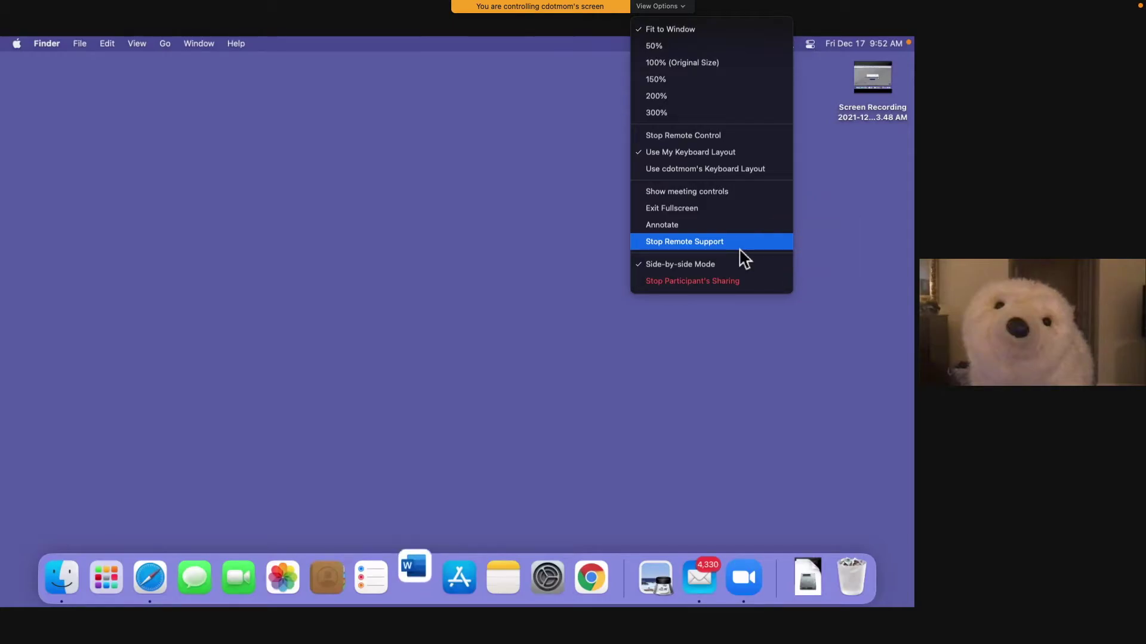
pyautogui.click(739, 248)
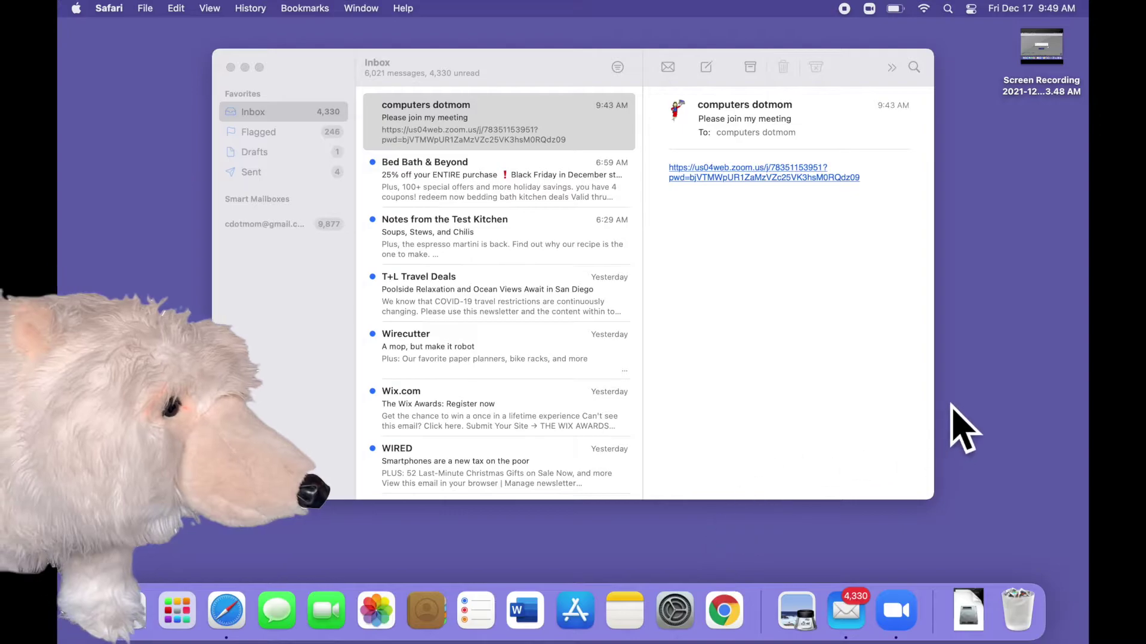
# Step: Open the Zoom link in the 'Please join my meeting' email
pyautogui.click(793, 180)
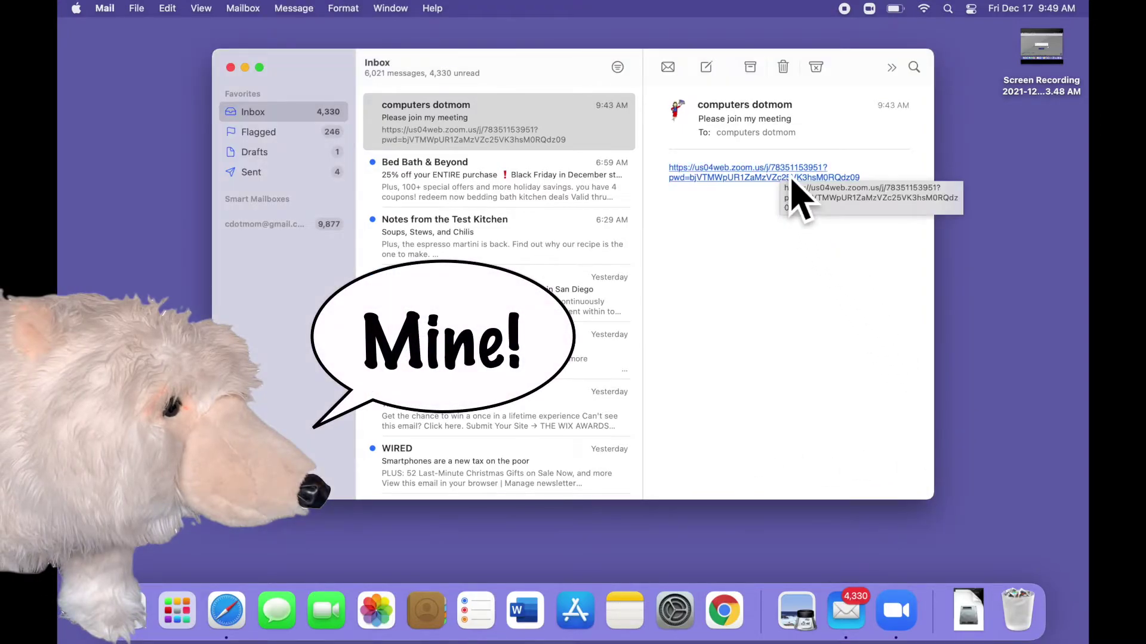
pyautogui.click(792, 178)
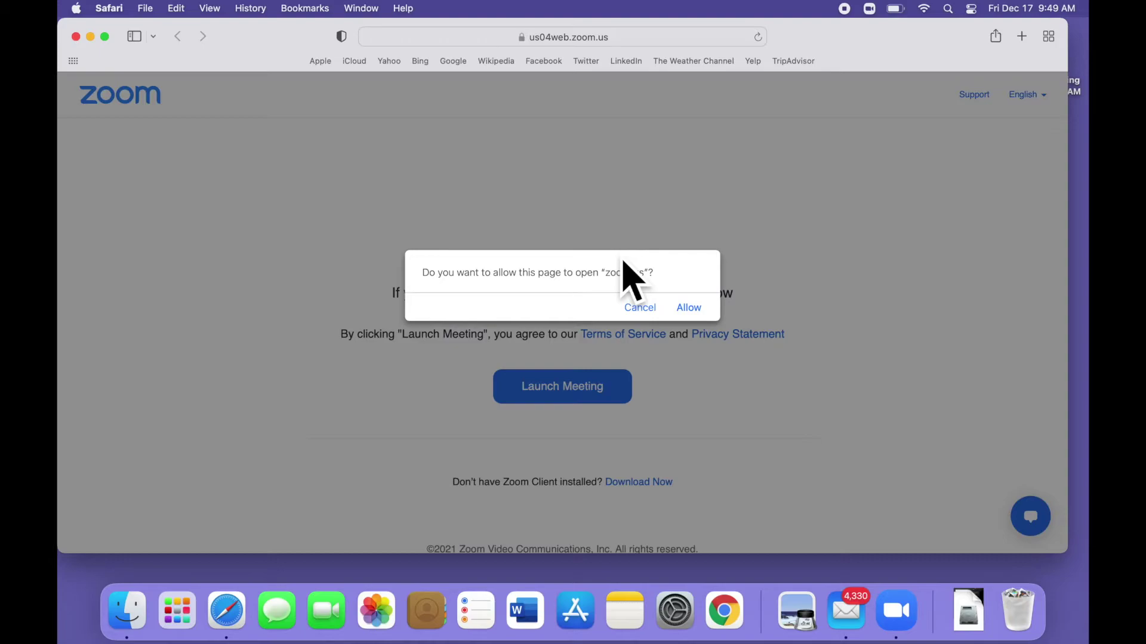
# Step: Allow Safari's 'open zoom.us?' prompt so the Zoom app launches
pyautogui.click(692, 311)
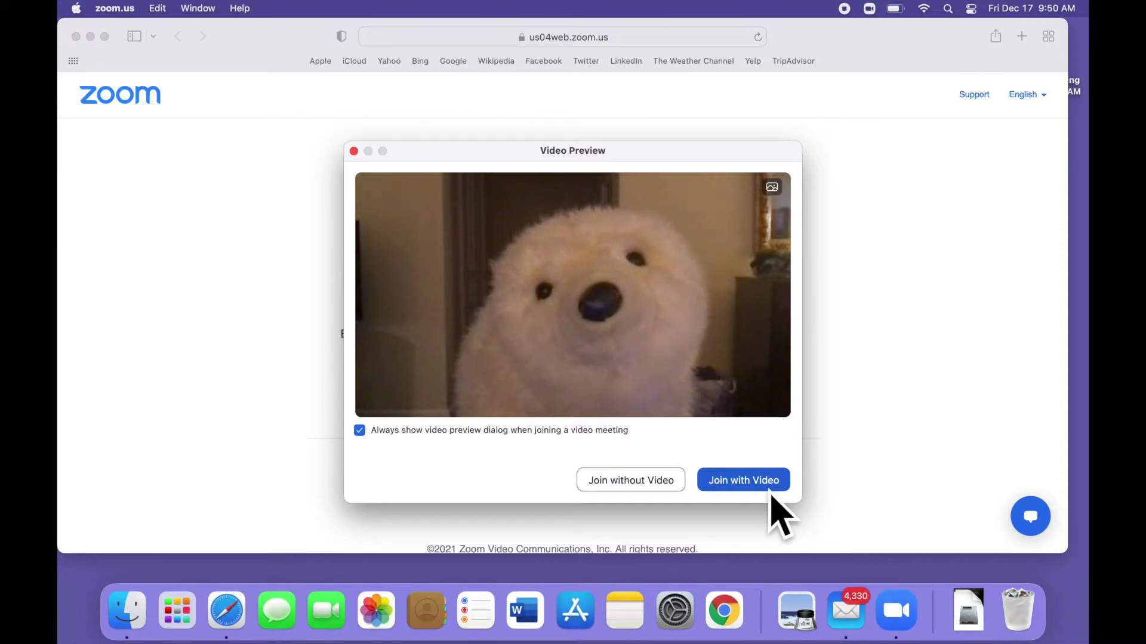
# Step: Join the meeting with video from the Video Preview window
pyautogui.click(772, 489)
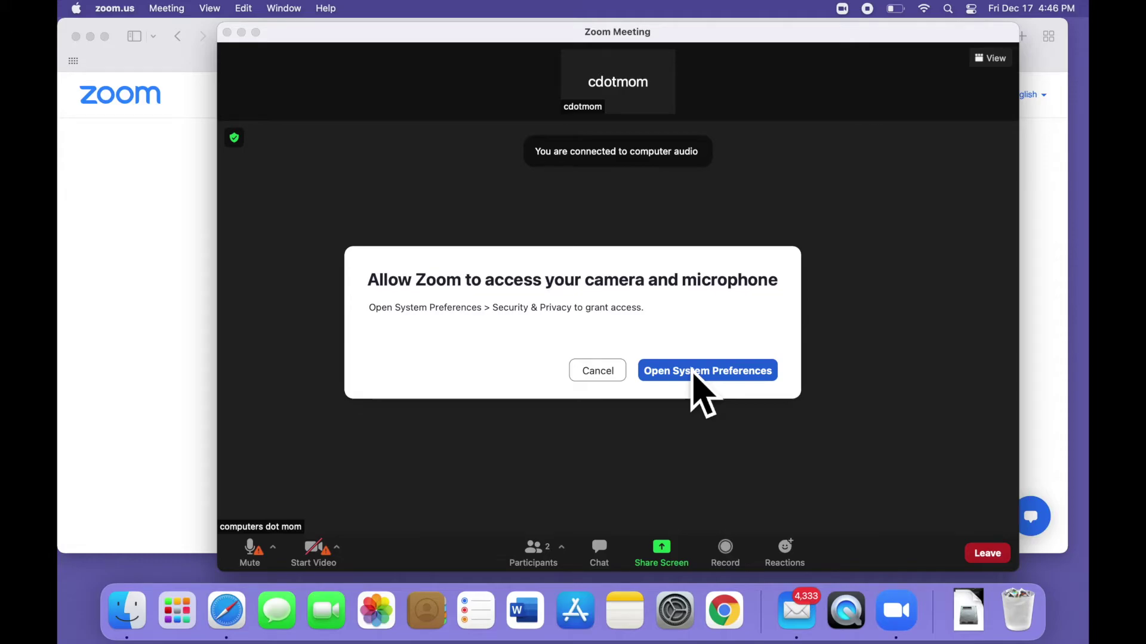
# Step: Tick zoom.us under Microphone and Camera privacy settings, choosing Later on both restart prompts
pyautogui.click(693, 373)
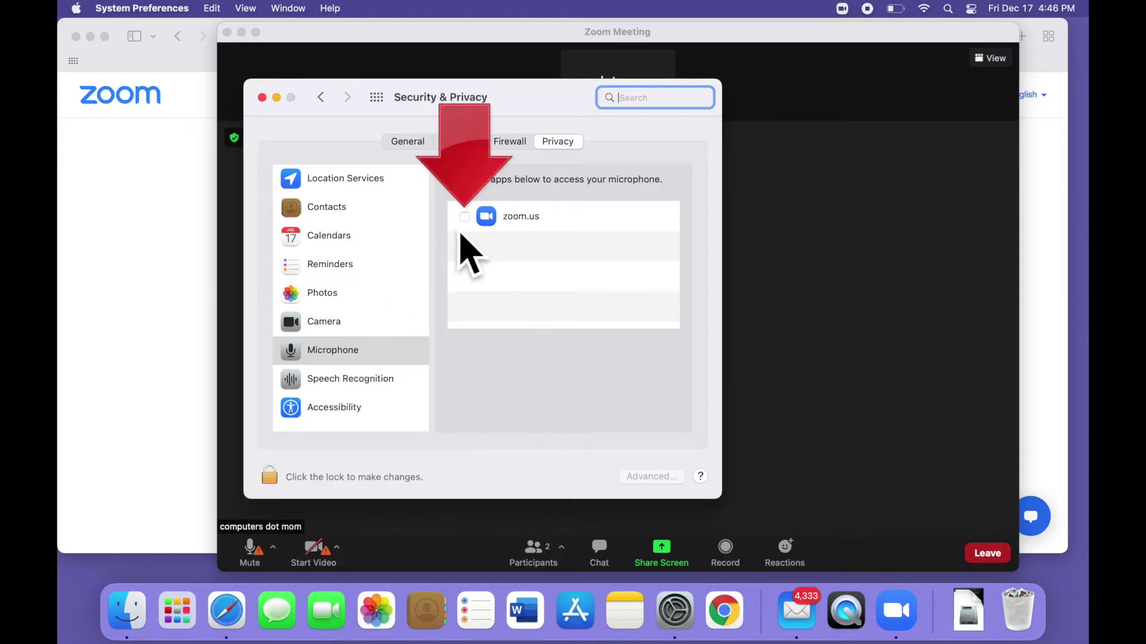
pyautogui.click(465, 217)
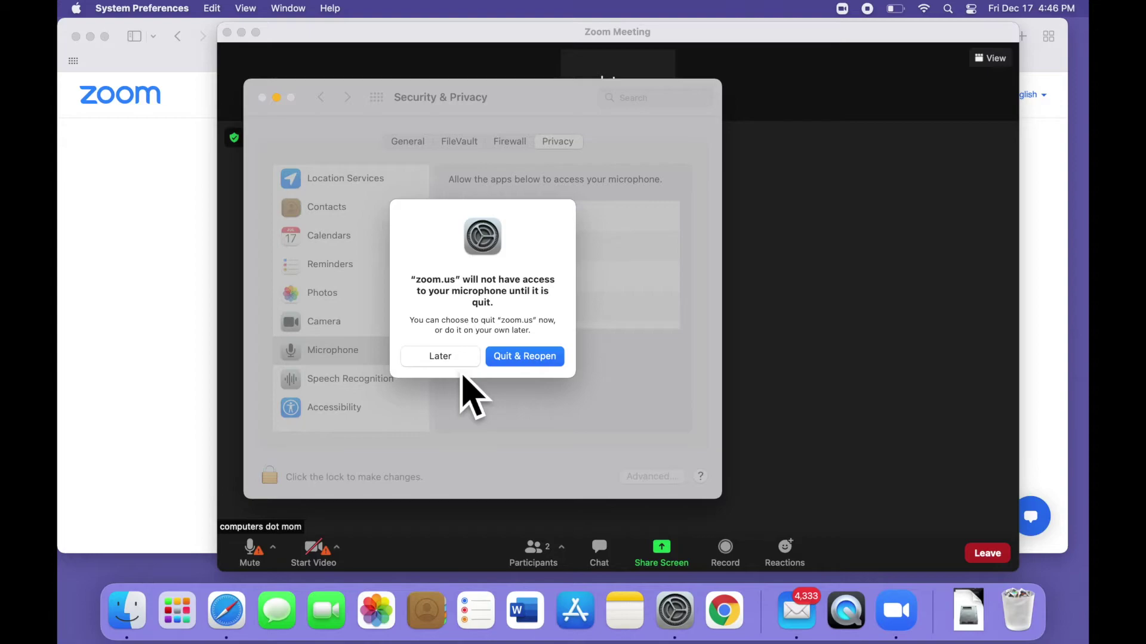
pyautogui.click(457, 360)
pyautogui.click(375, 322)
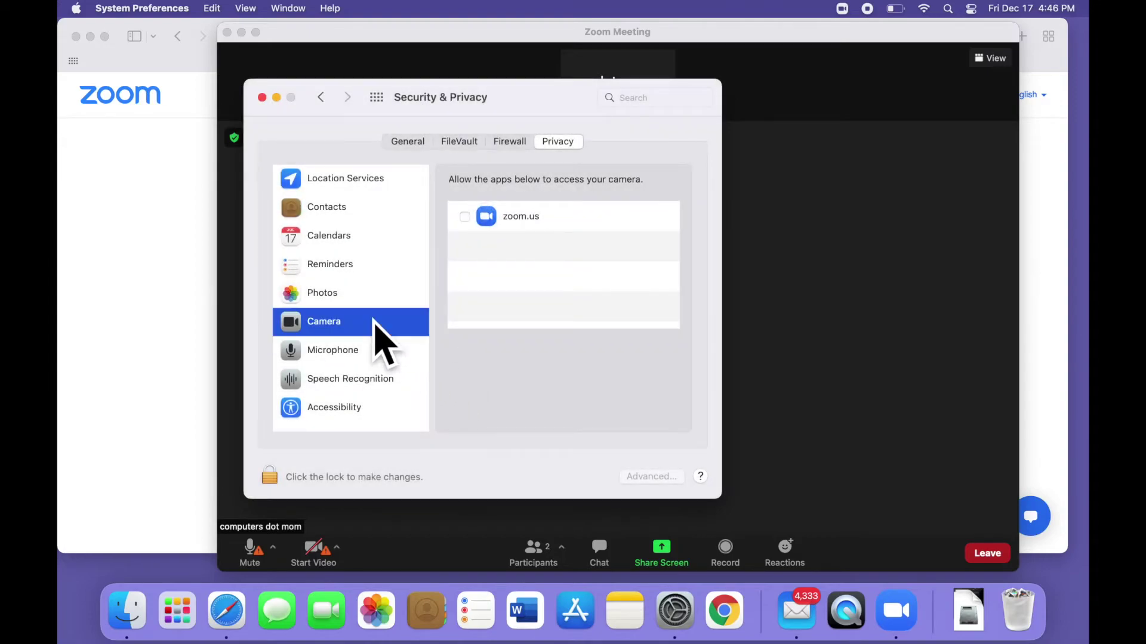
pyautogui.click(464, 217)
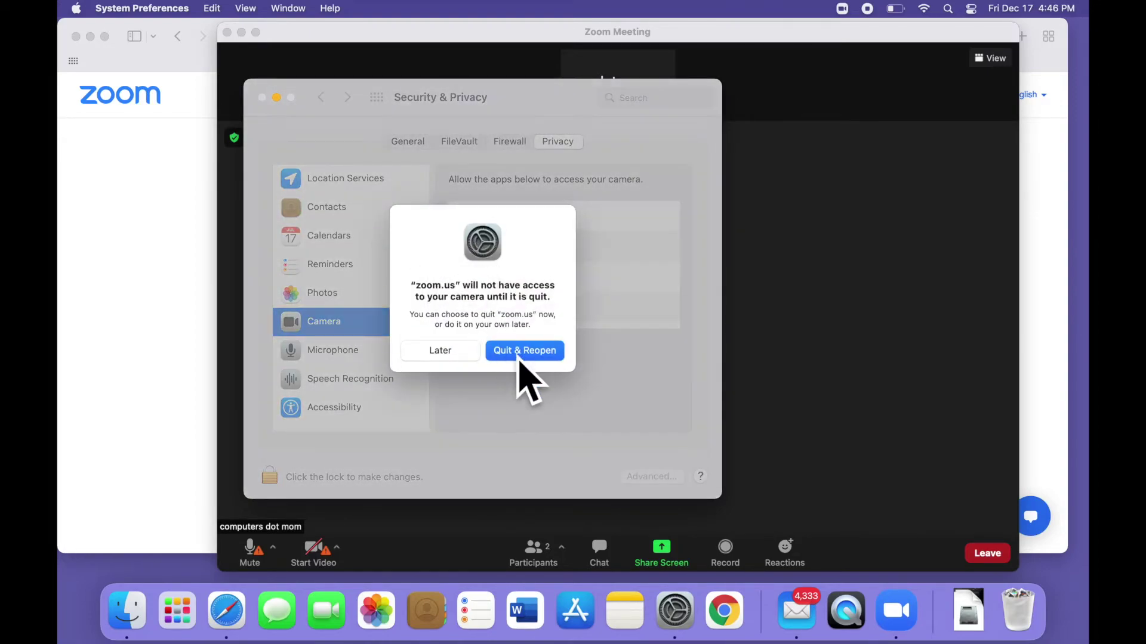
pyautogui.click(454, 357)
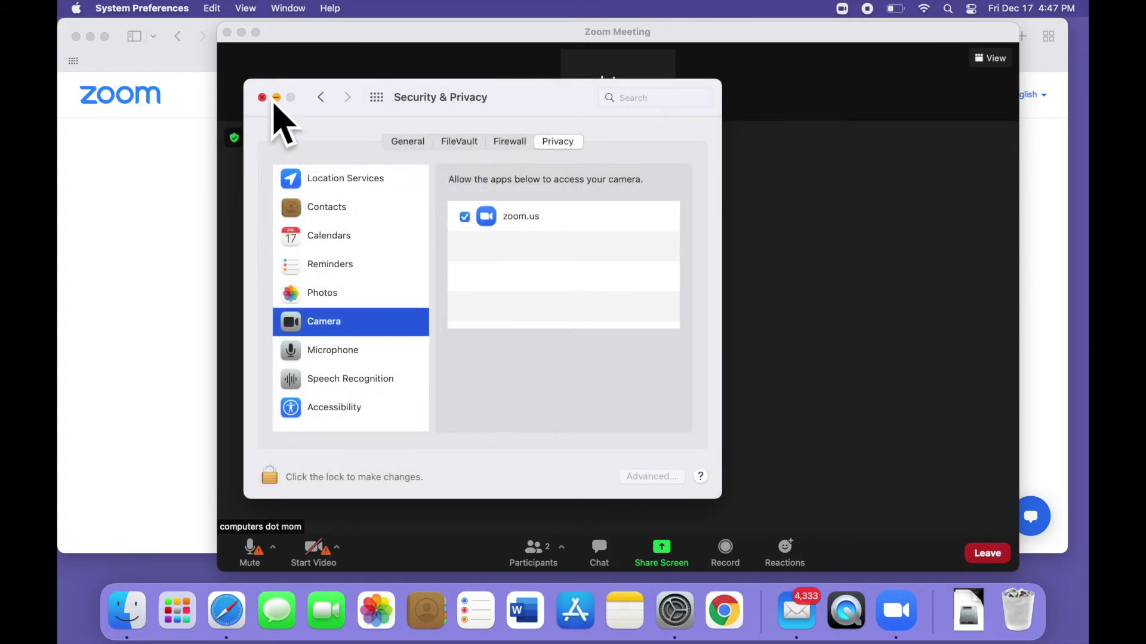
pyautogui.click(276, 98)
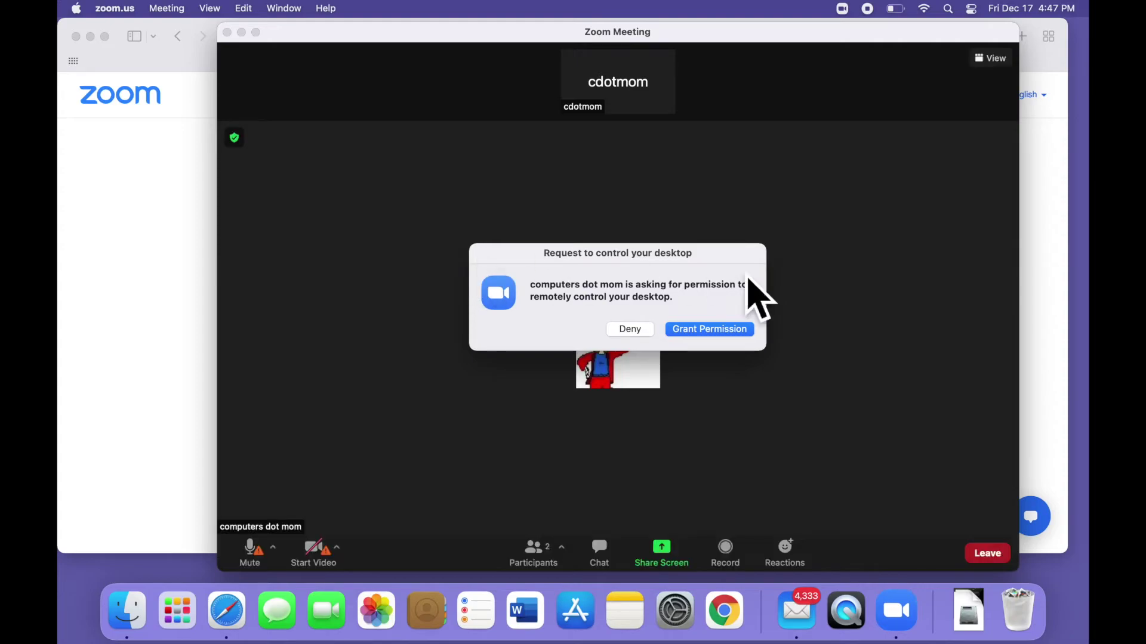
# Step: Grant the host's remote-control request and open the system privacy settings for screen sharing
pyautogui.click(736, 332)
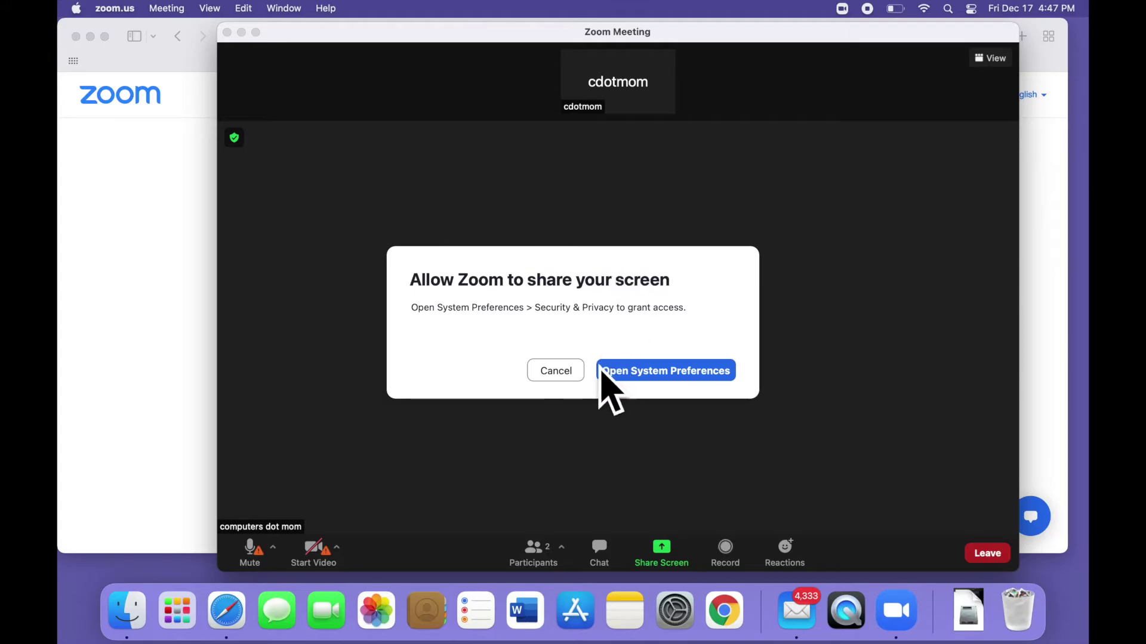
pyautogui.click(632, 377)
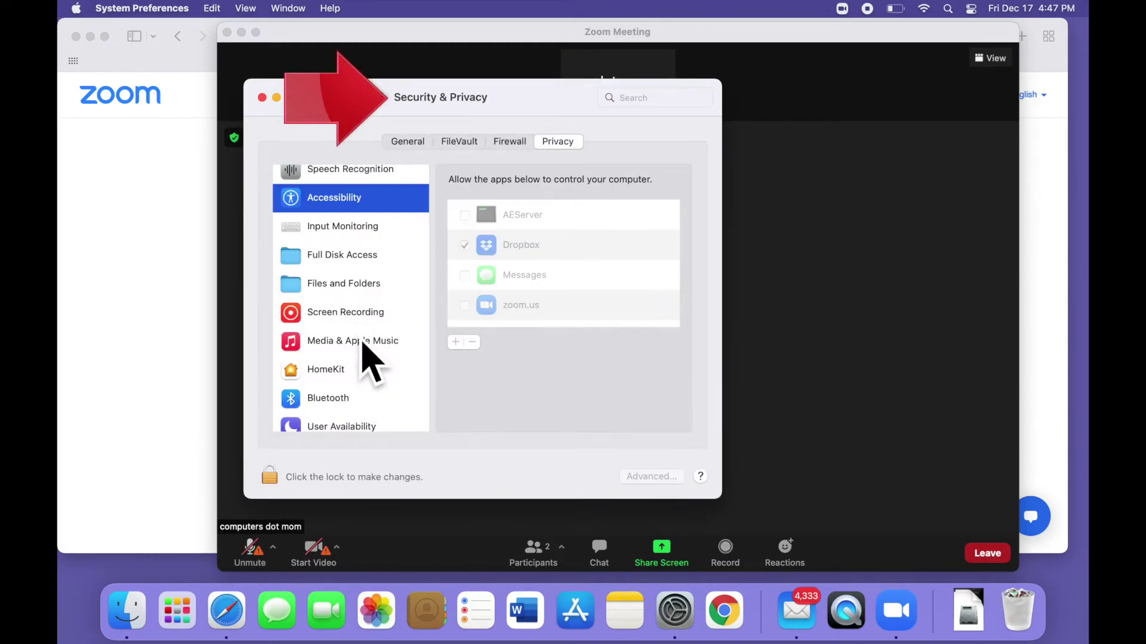
# Step: Unlock Privacy settings and tick zoom.us under Screen Recording (choosing Later) and Accessibility
pyautogui.click(364, 316)
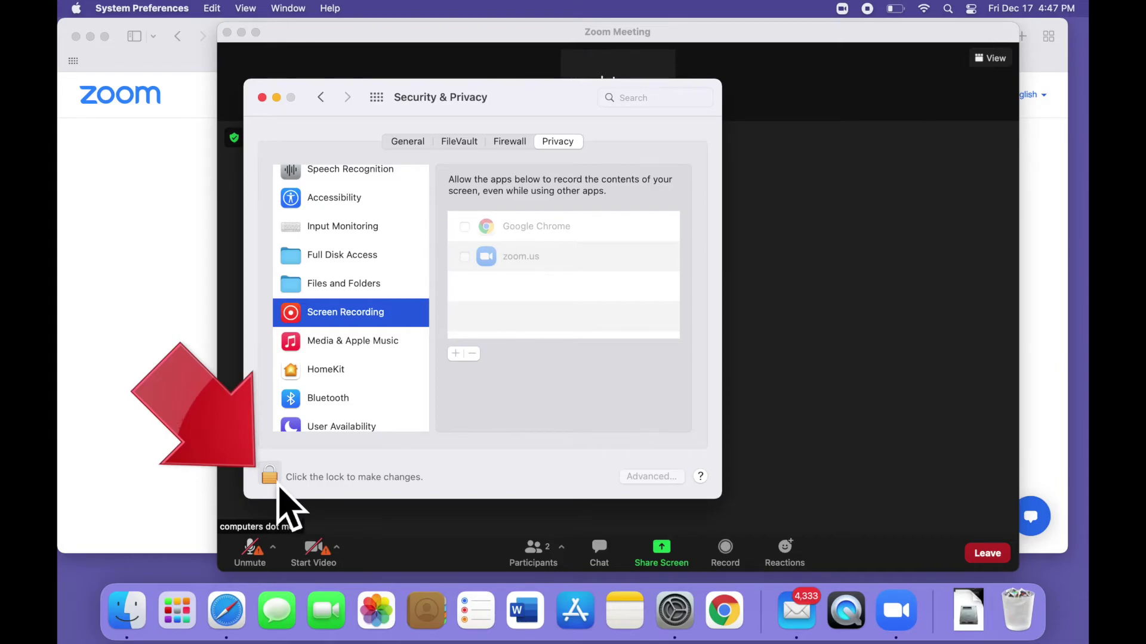
pyautogui.click(272, 479)
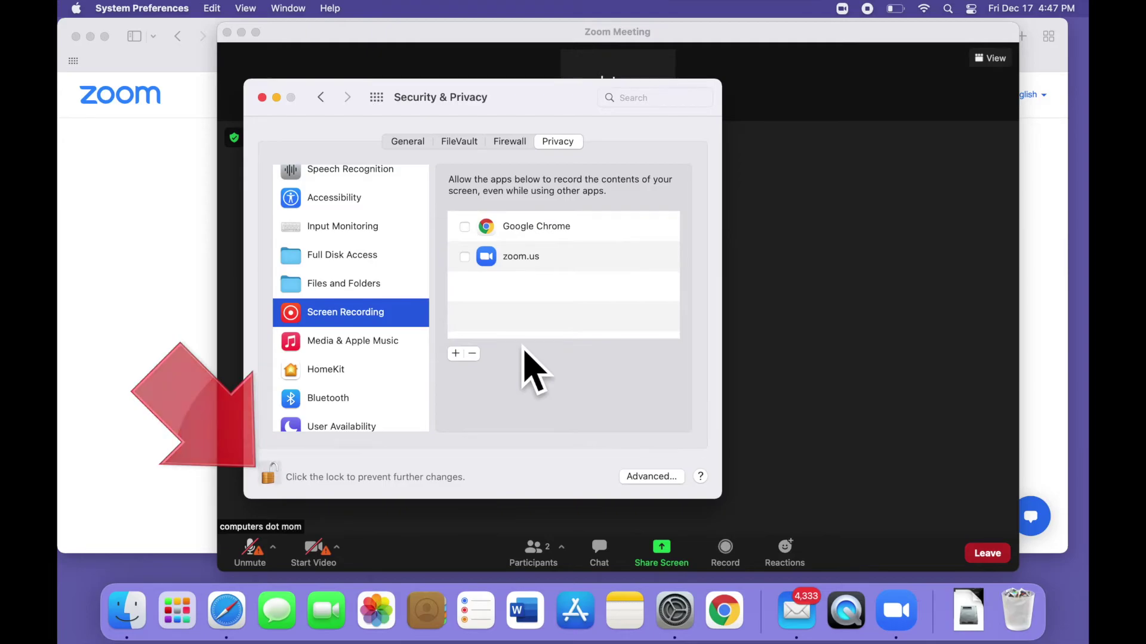
pyautogui.click(465, 256)
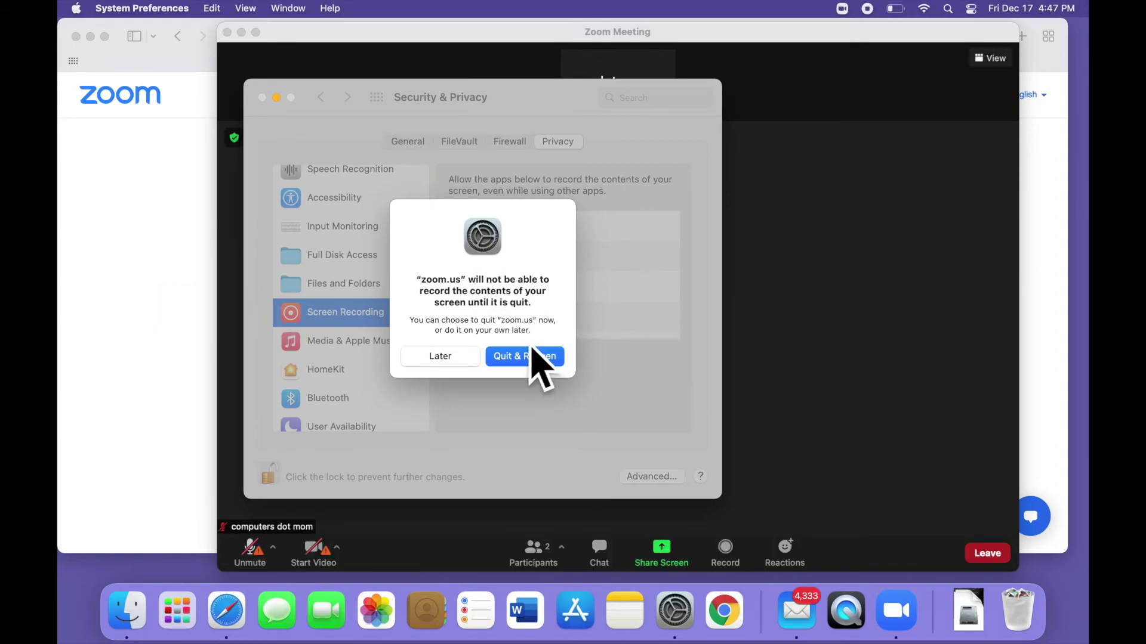
pyautogui.click(461, 362)
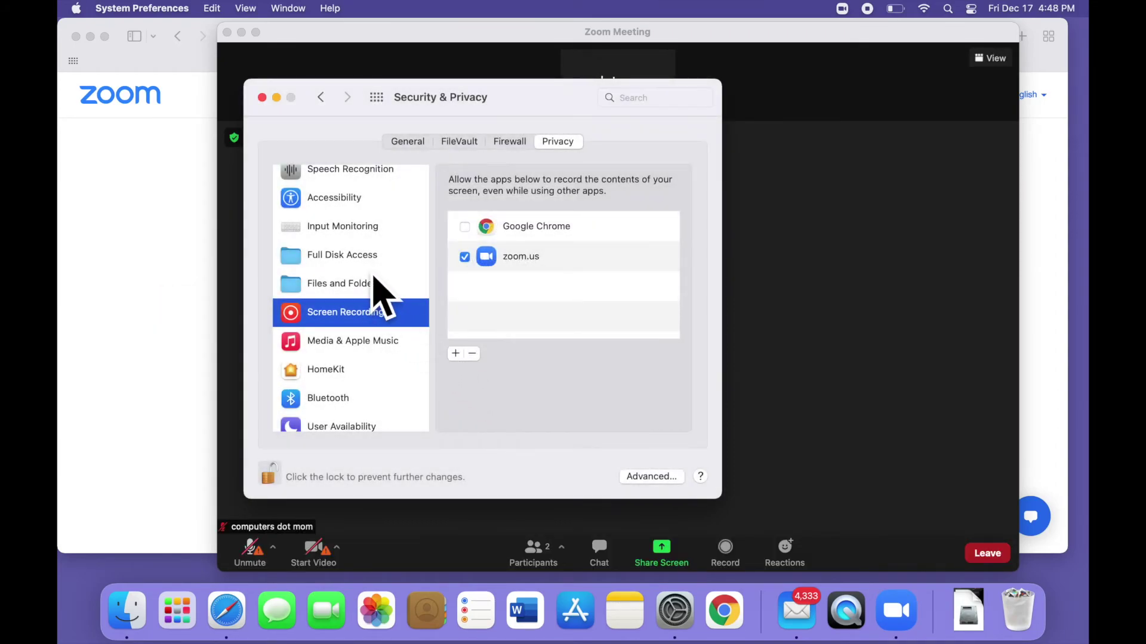
pyautogui.click(375, 204)
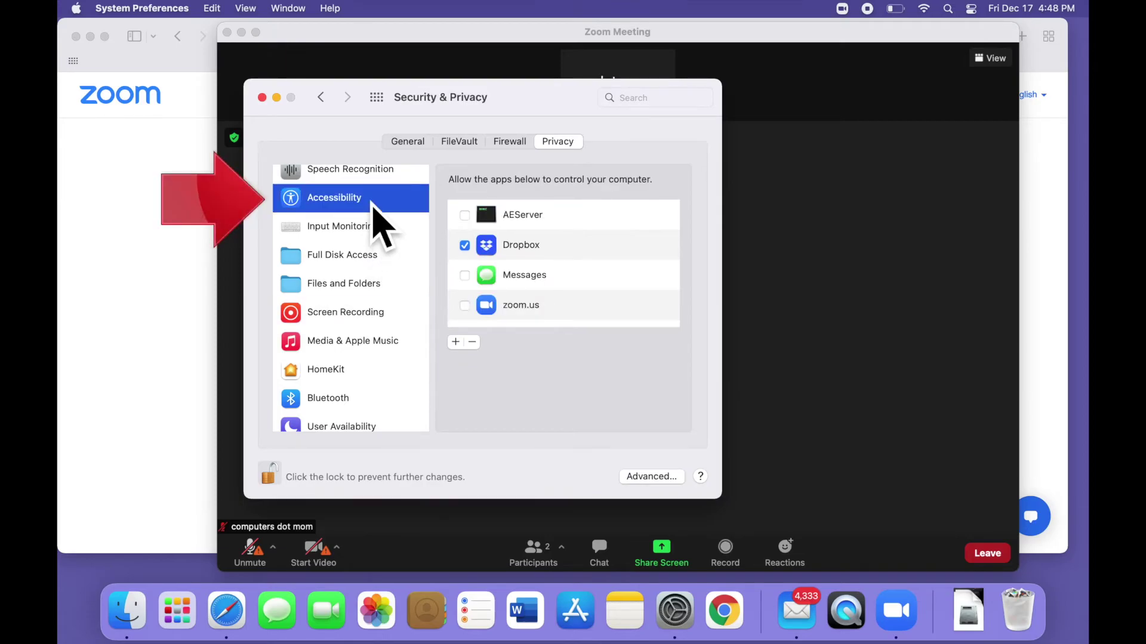
pyautogui.click(465, 305)
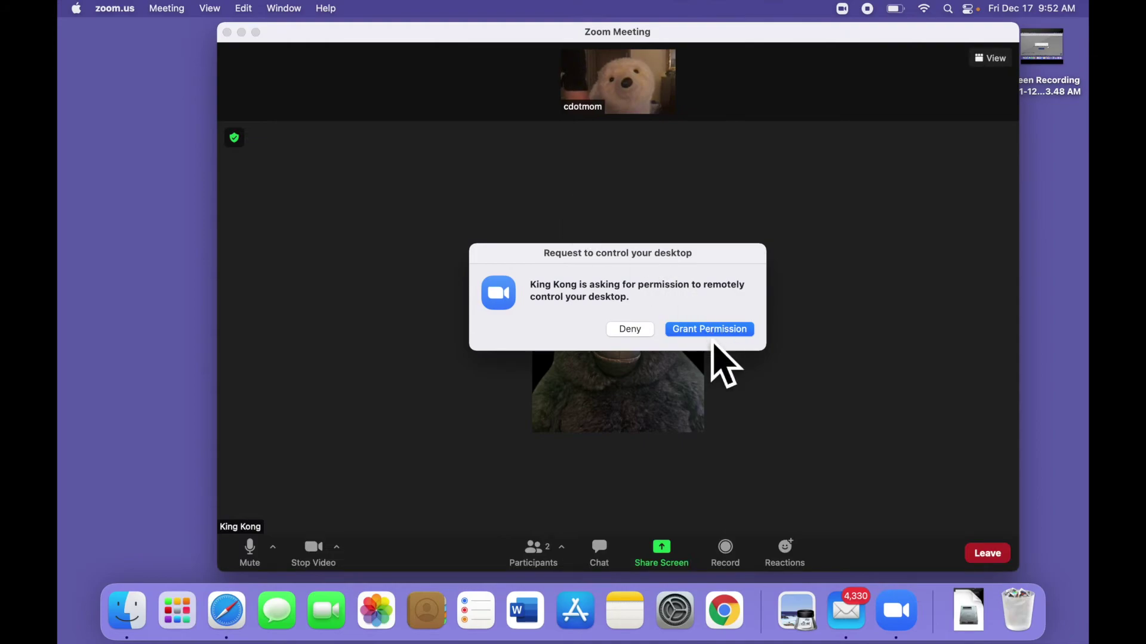
# Step: Grant remote control, then move the sharing toolbar to mid-screen and the video panel lower
pyautogui.click(719, 333)
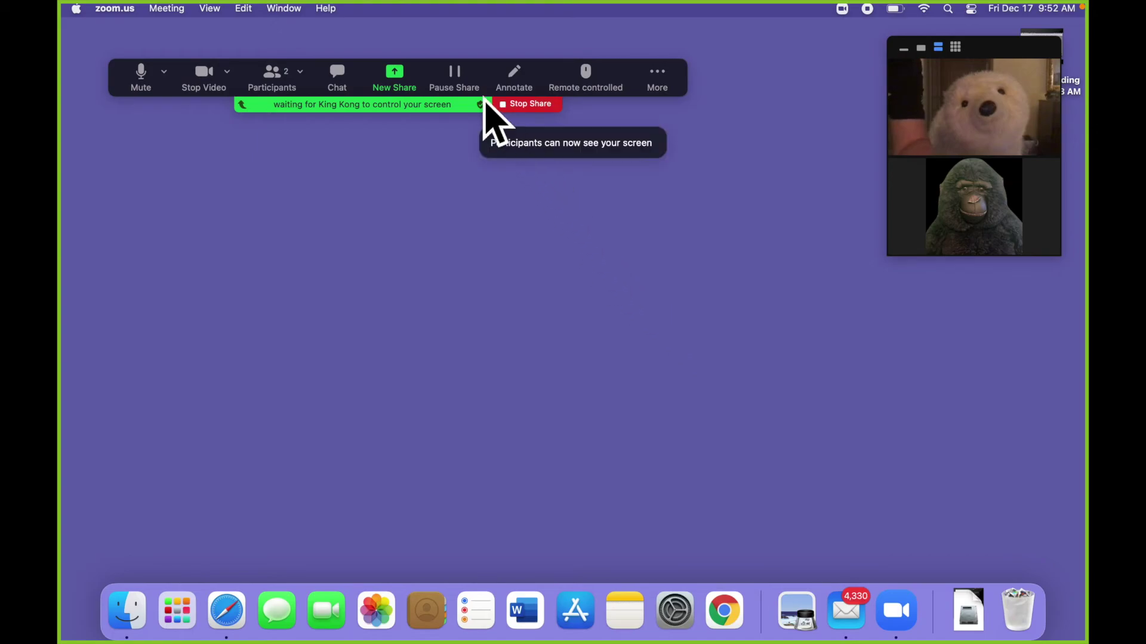
pyautogui.moveTo(512, 88); pyautogui.dragTo(680, 310)
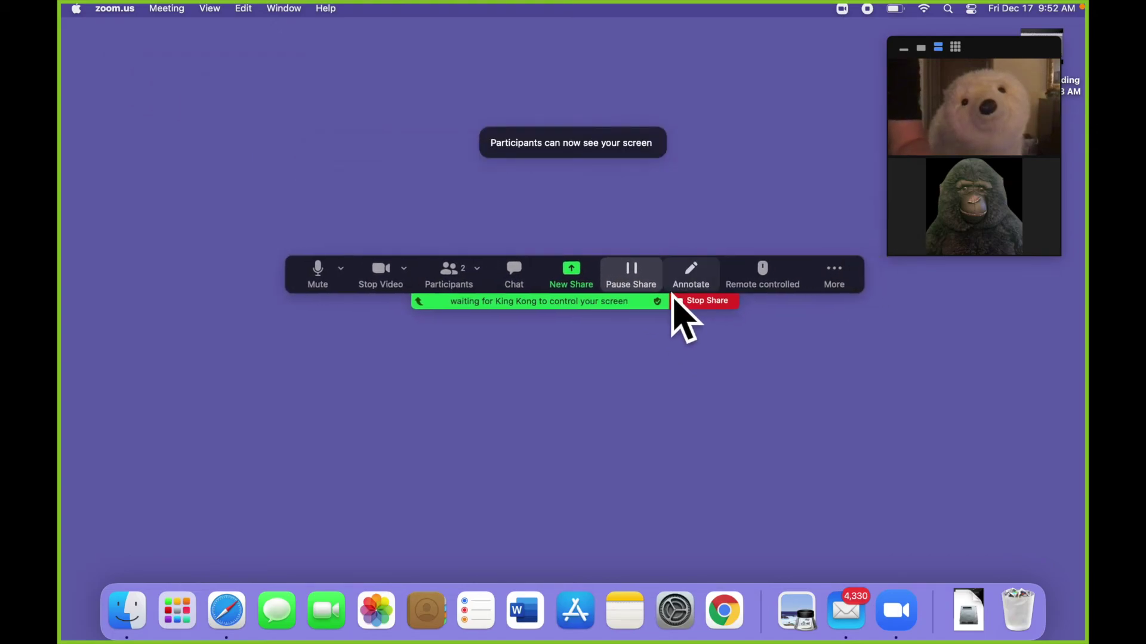
pyautogui.moveTo(1015, 74); pyautogui.dragTo(832, 152)
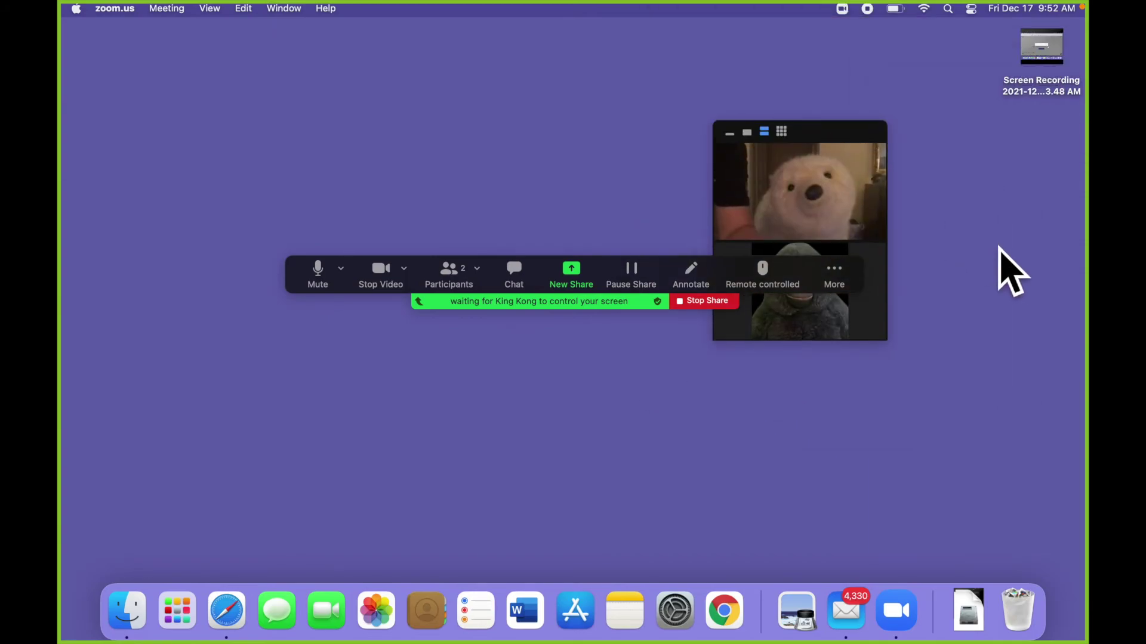
# Step: Move the video panel toward centre, cycle minimized, speaker, stacked and gallery views, then minimize it
pyautogui.click(997, 248)
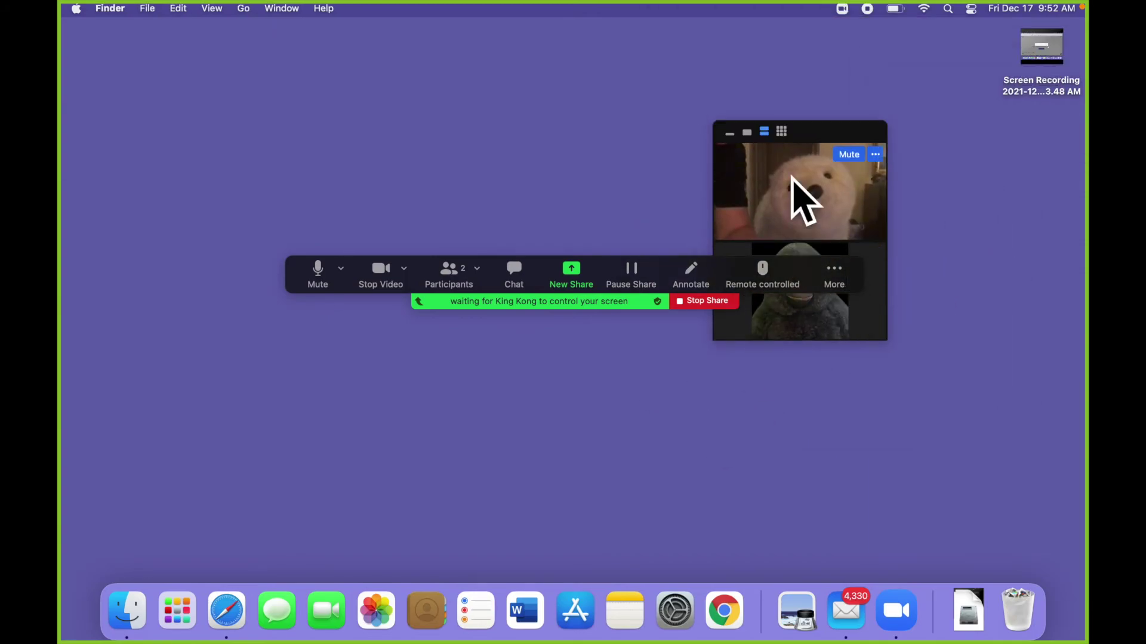
pyautogui.click(737, 142)
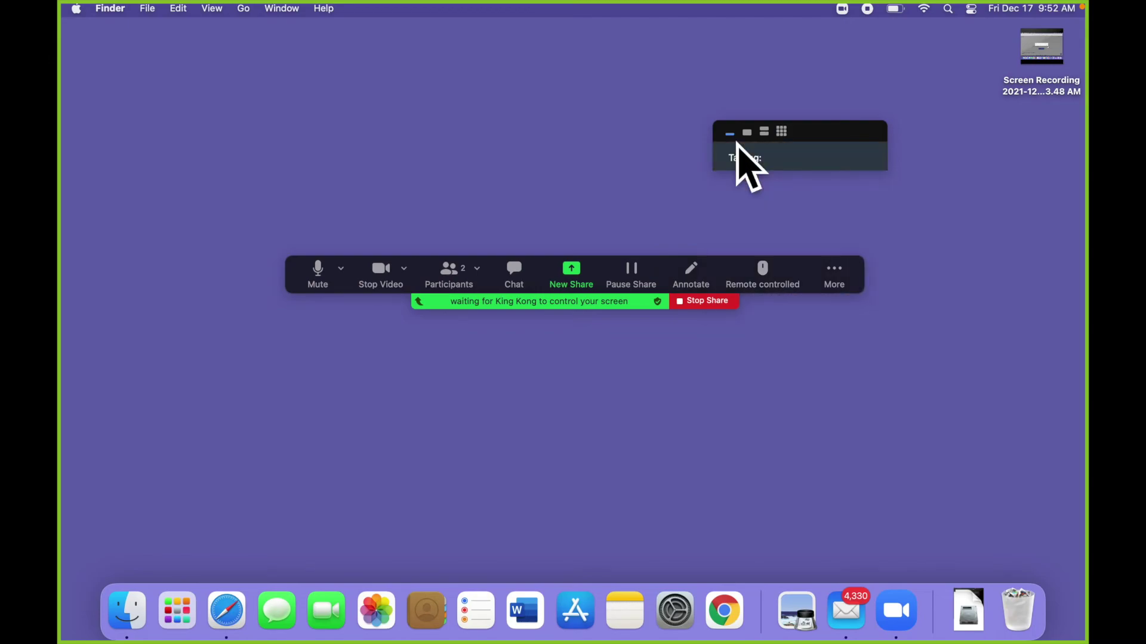
pyautogui.click(753, 137)
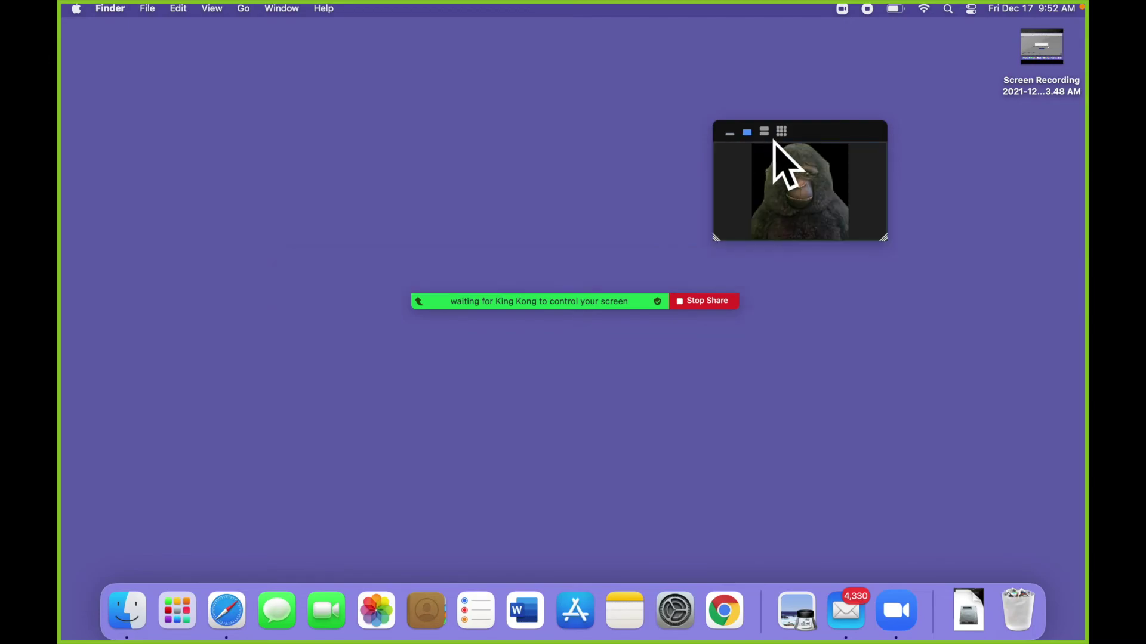
pyautogui.click(770, 138)
pyautogui.click(784, 136)
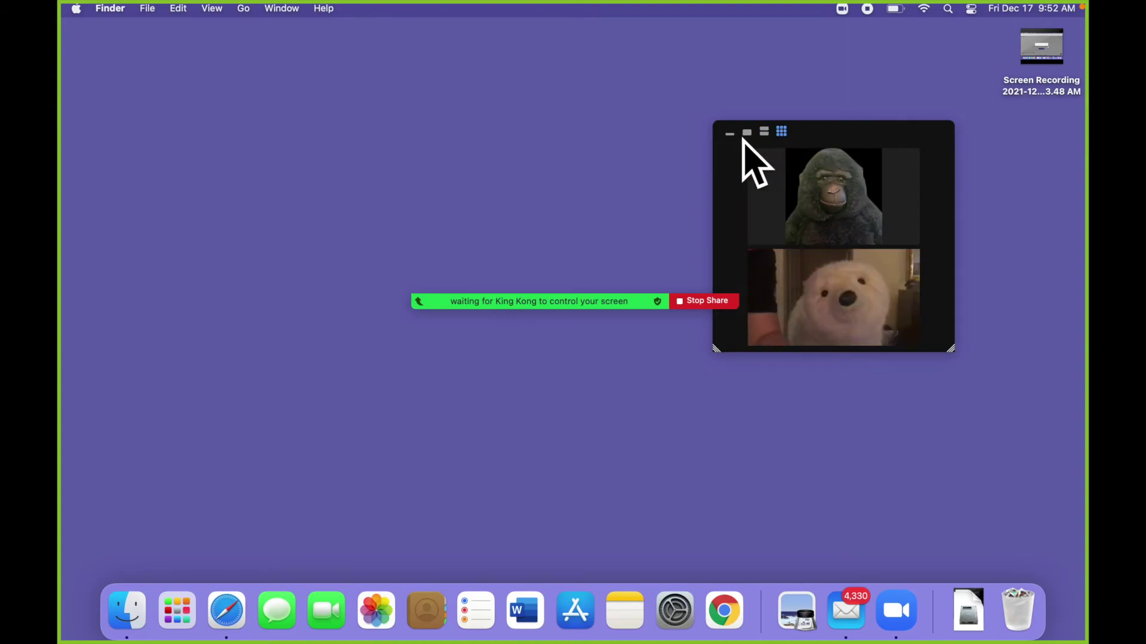
pyautogui.click(740, 142)
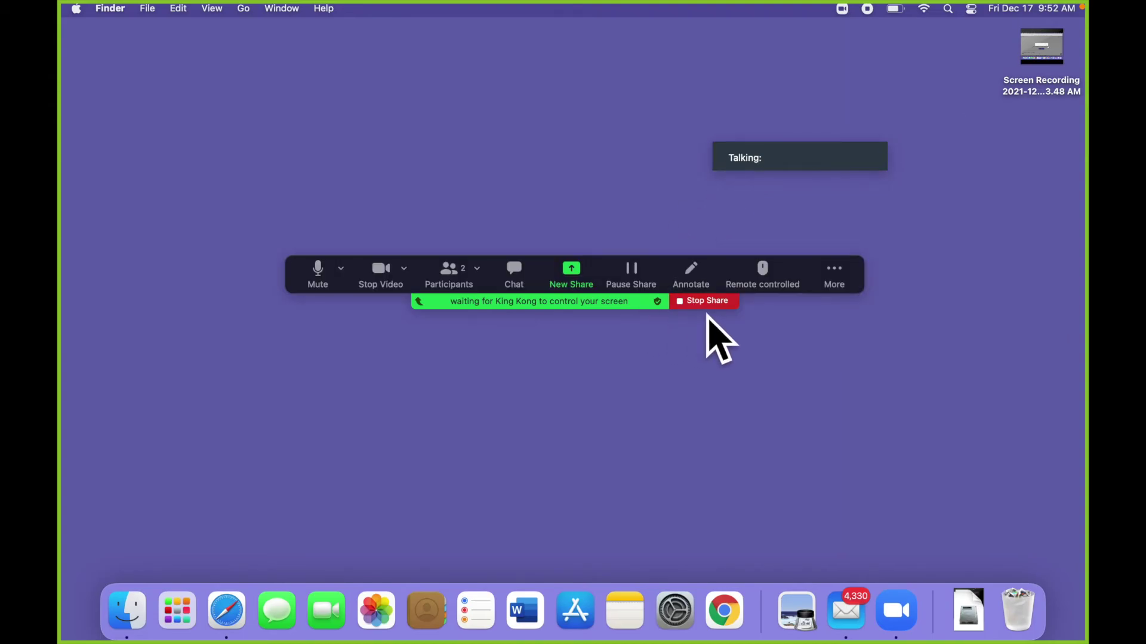